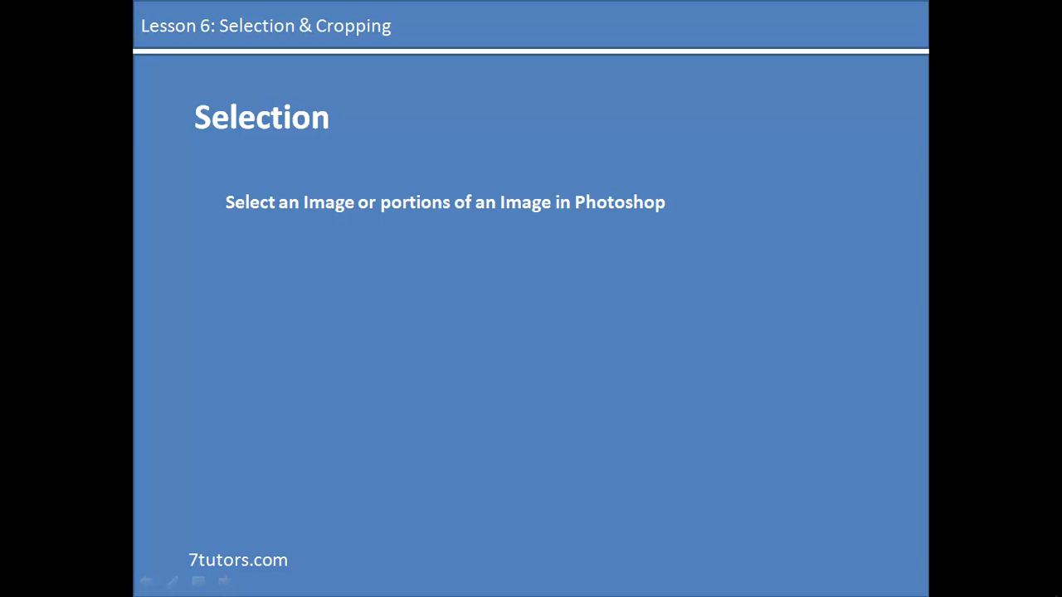
{"action": "key", "text": "Right"}
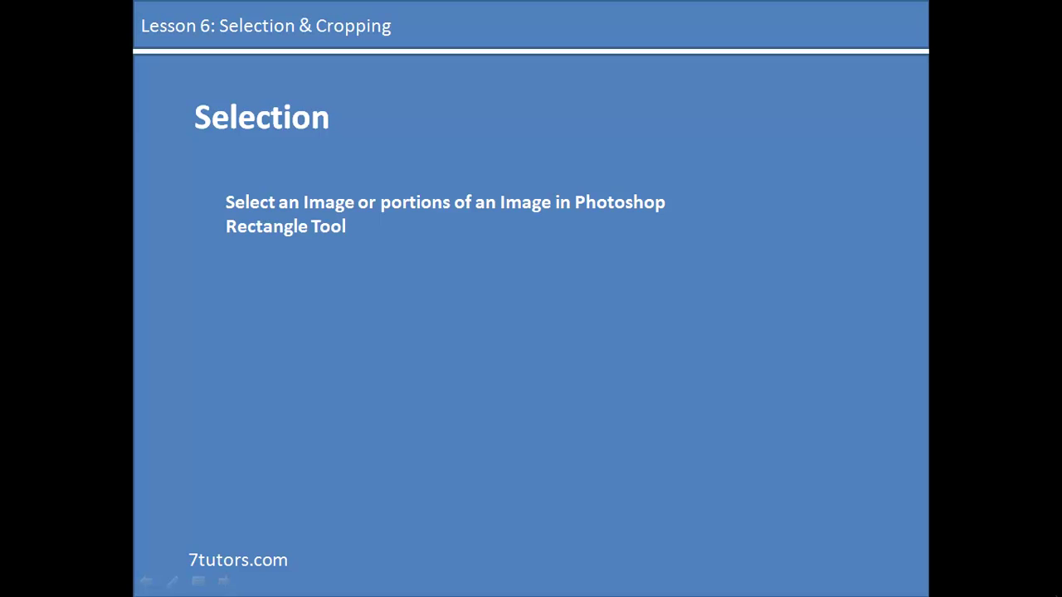
{"action": "key", "text": "Right"}
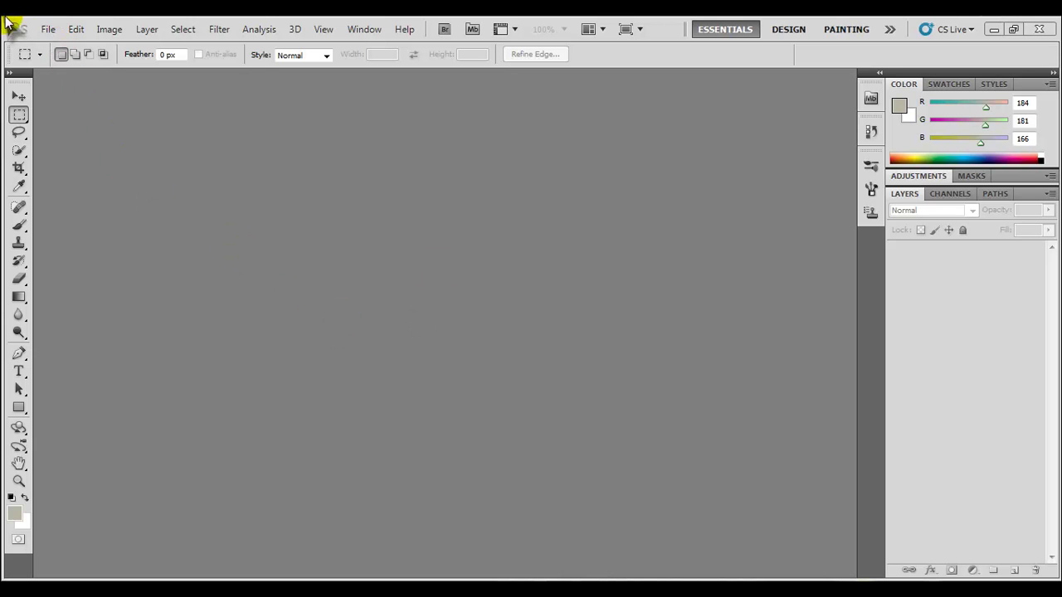
- Create a new 656 × 550 pixel RGB document at 72 pixels/inch with a white background
{"action": "left_click", "coordinate": [46, 29]}
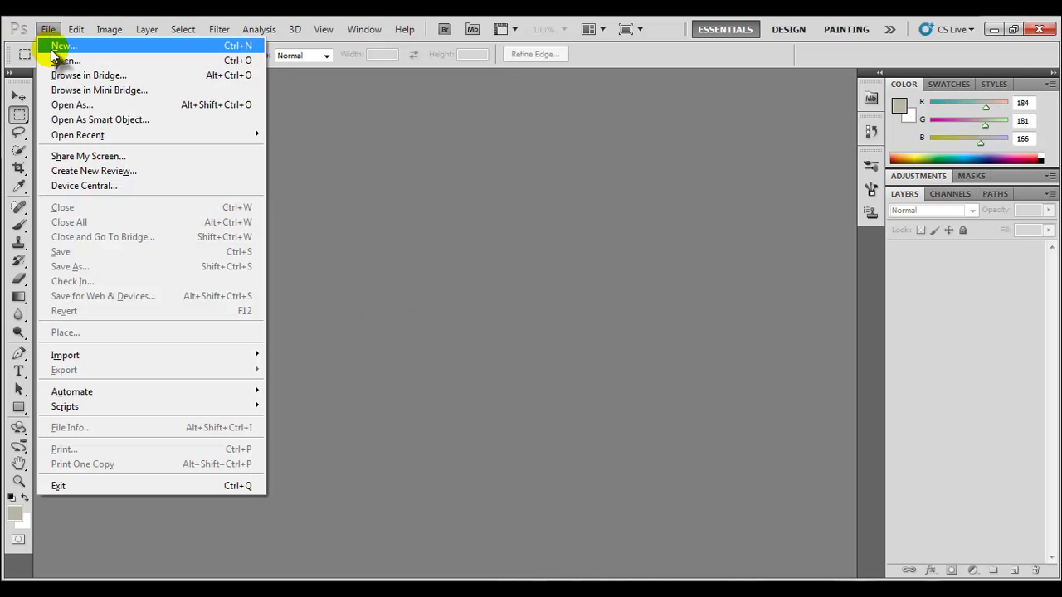
{"action": "left_click", "coordinate": [59, 46]}
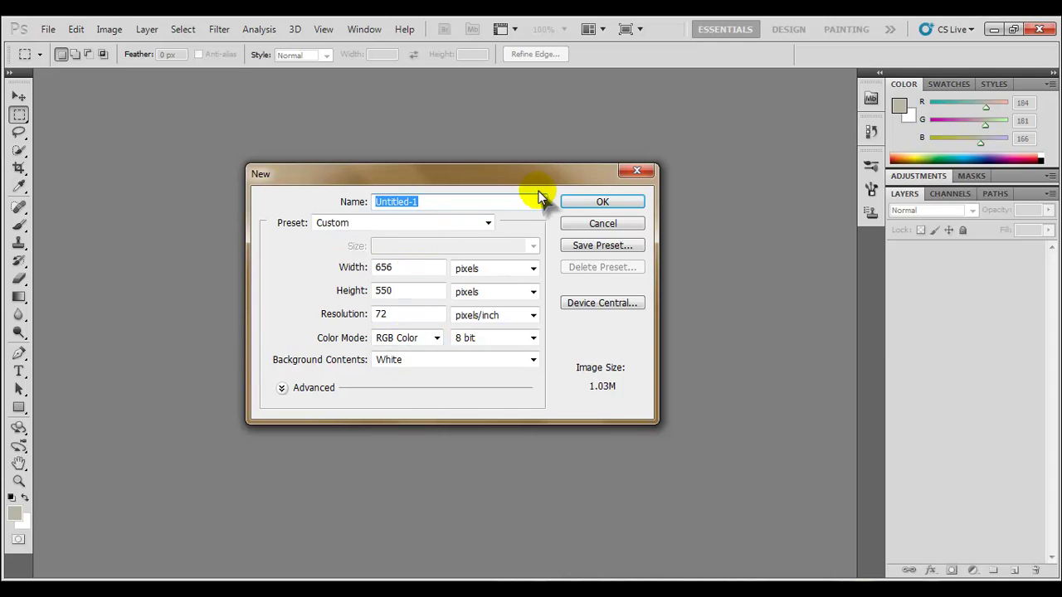
{"action": "left_click", "coordinate": [575, 202]}
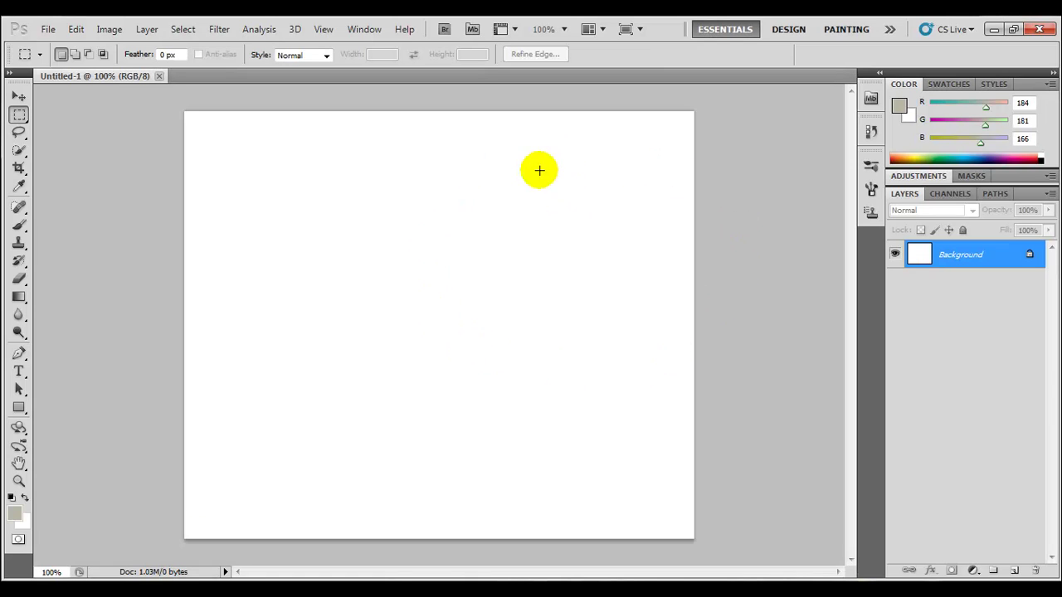
- Place the image 51.Cd (13).jpg from the 7tutor_Workfiles Images folder onto the canvas and commit the placement
{"action": "left_click", "coordinate": [870, 98]}
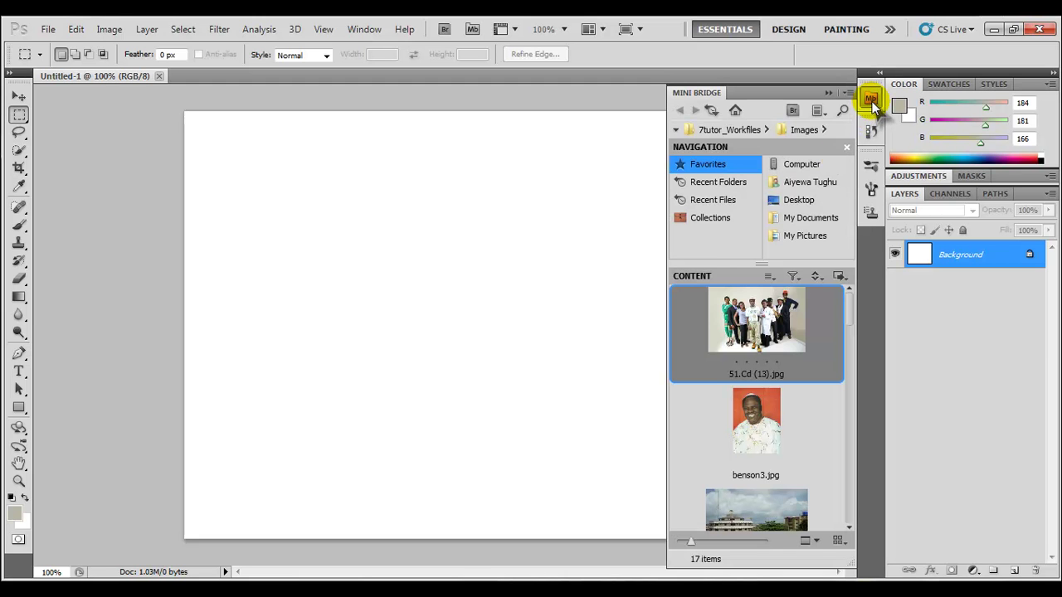
{"action": "left_click_drag", "start_coordinate": [763, 321], "coordinate": [459, 306]}
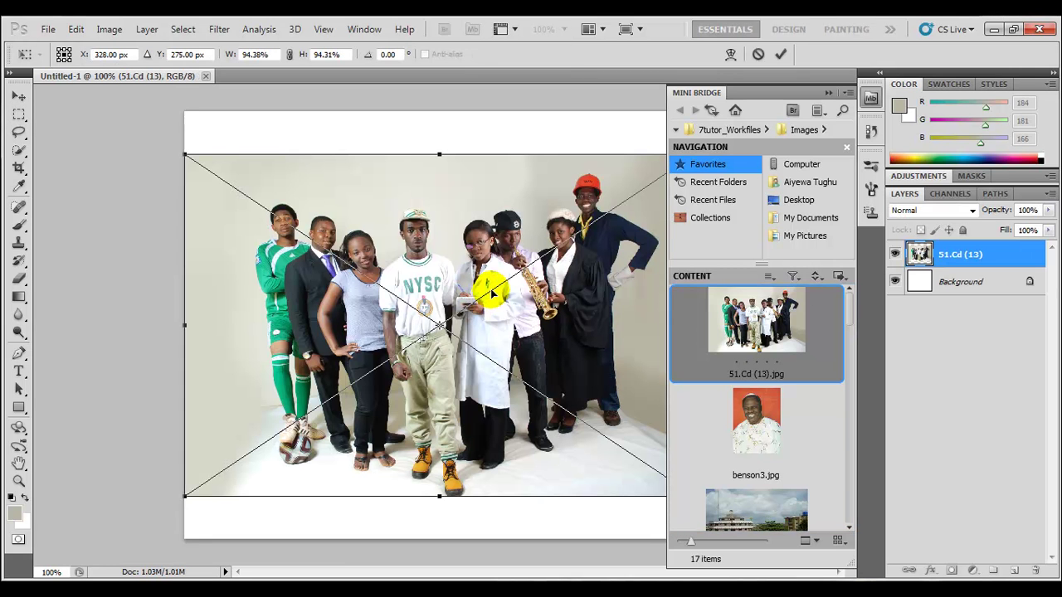
{"action": "left_click", "coordinate": [827, 92]}
{"action": "left_click", "coordinate": [19, 96]}
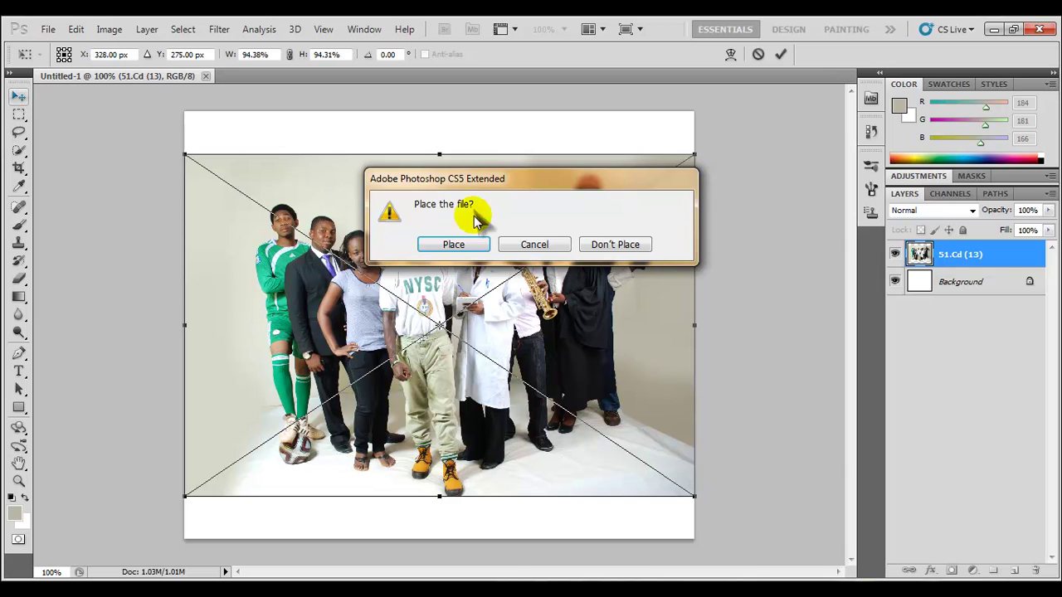
{"action": "left_click", "coordinate": [454, 244]}
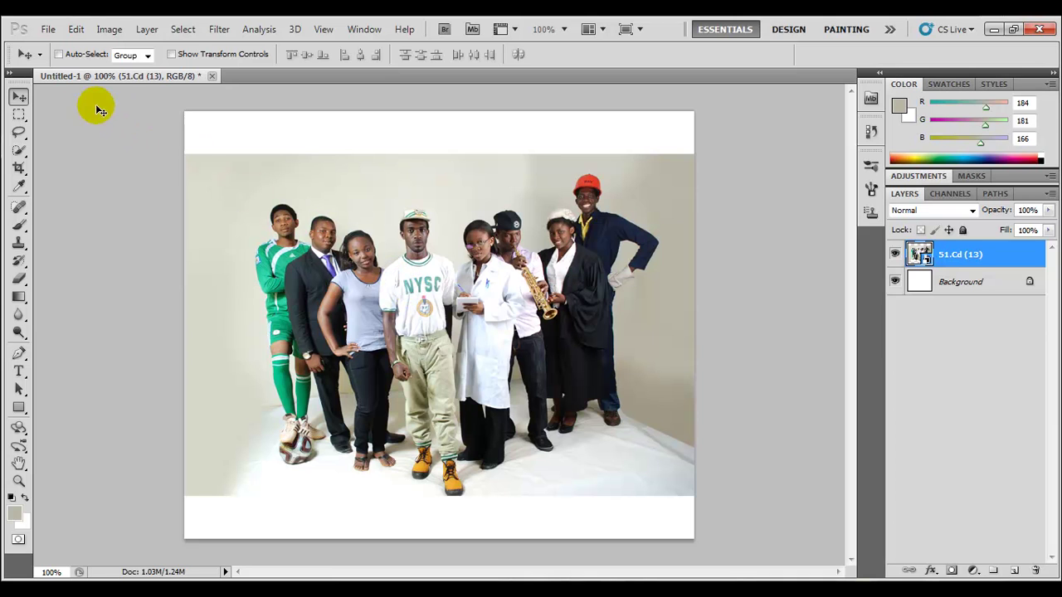
- Draw a rectangular marquee selection around the NYSC lettering on the white T-shirt
{"action": "left_click", "coordinate": [18, 427]}
{"action": "left_click", "coordinate": [16, 97]}
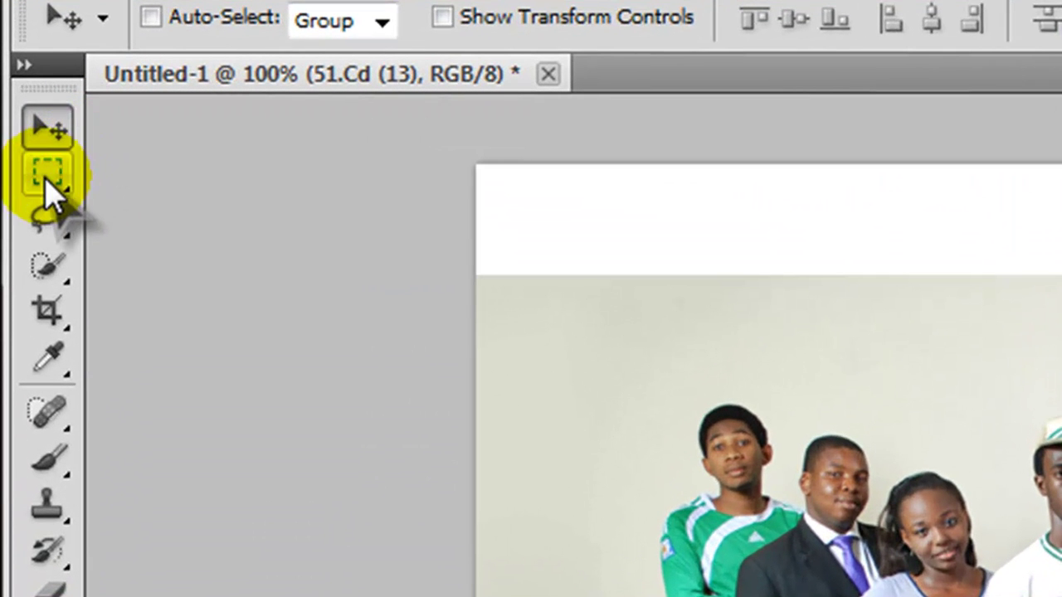
{"action": "left_click", "coordinate": [43, 162]}
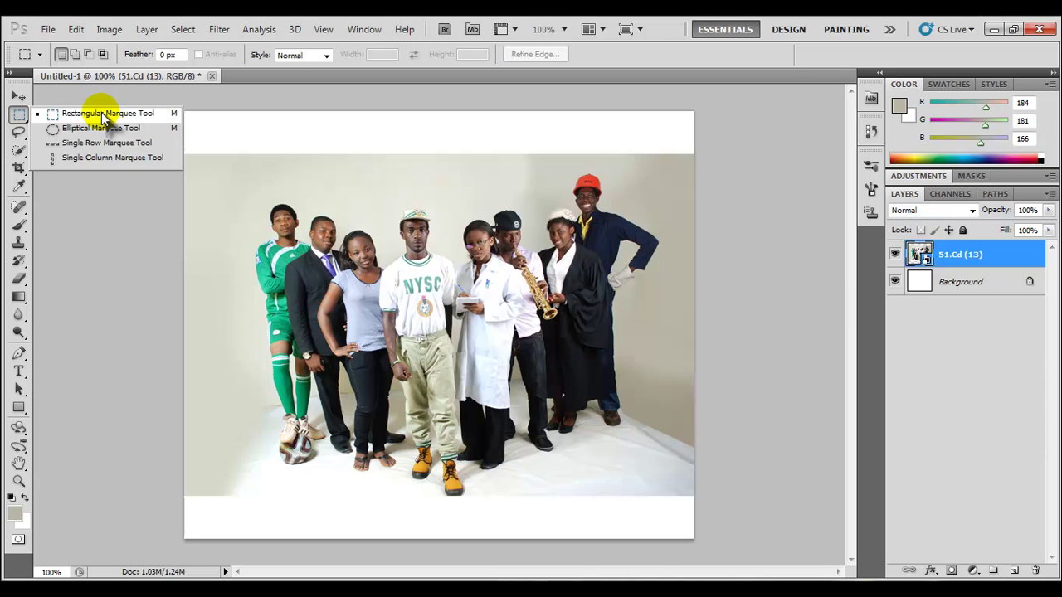
{"action": "left_click", "coordinate": [104, 117]}
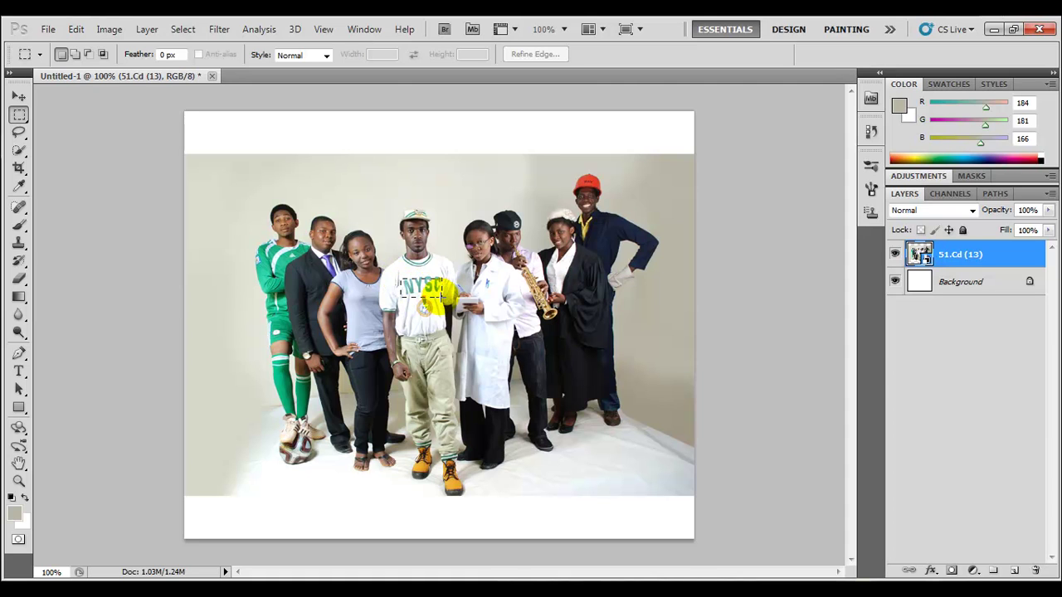
{"action": "left_click_drag", "start_coordinate": [442, 293], "coordinate": [444, 295]}
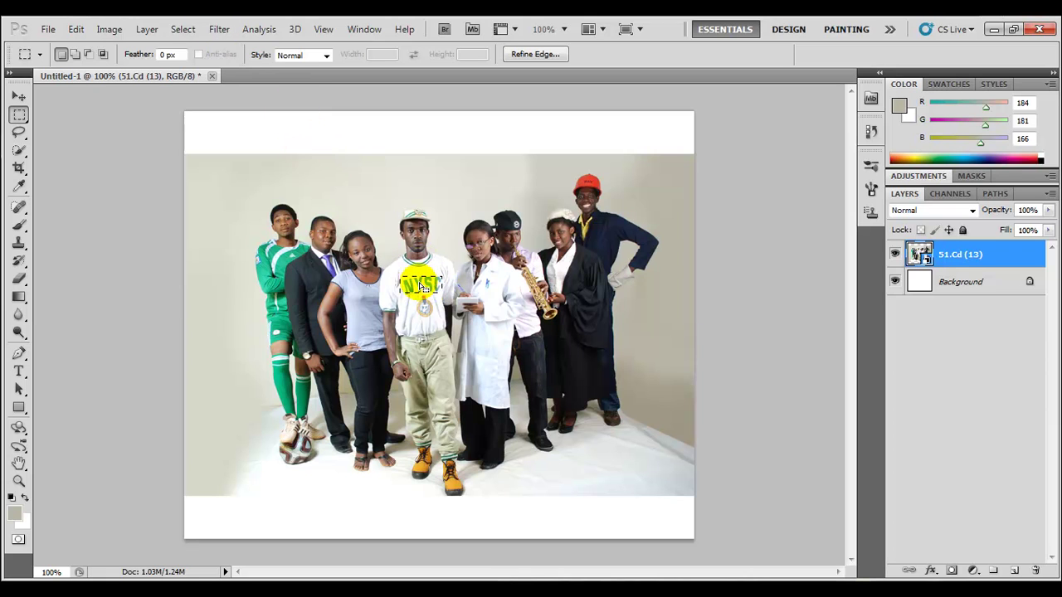
- Apply a Gaussian Blur with a radius of 4.0 pixels to the selected NYSC lettering
{"action": "left_click", "coordinate": [220, 30]}
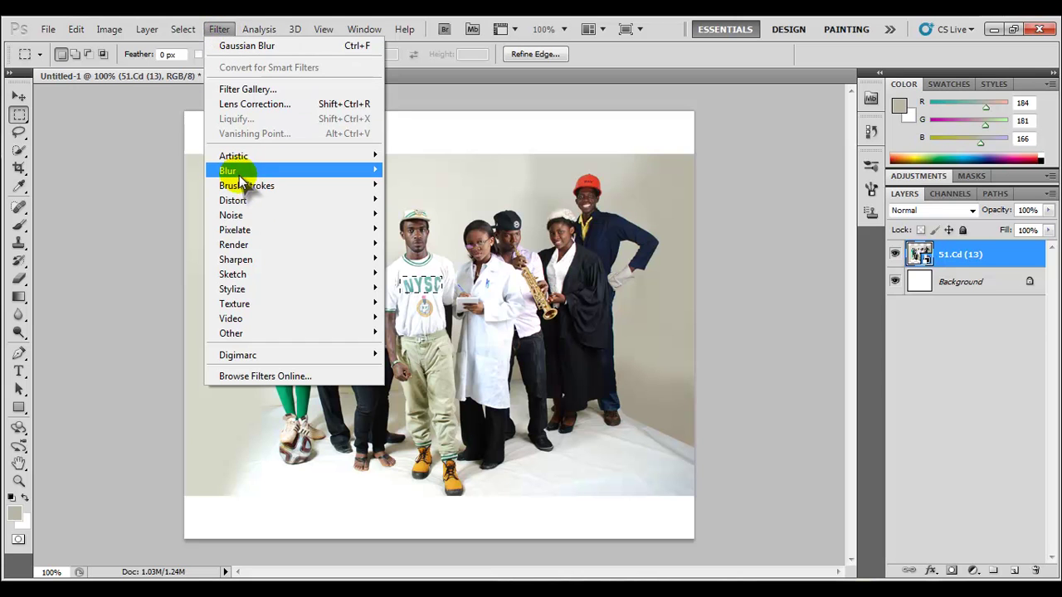
{"action": "mouse_move", "coordinate": [239, 174]}
{"action": "left_click", "coordinate": [441, 229]}
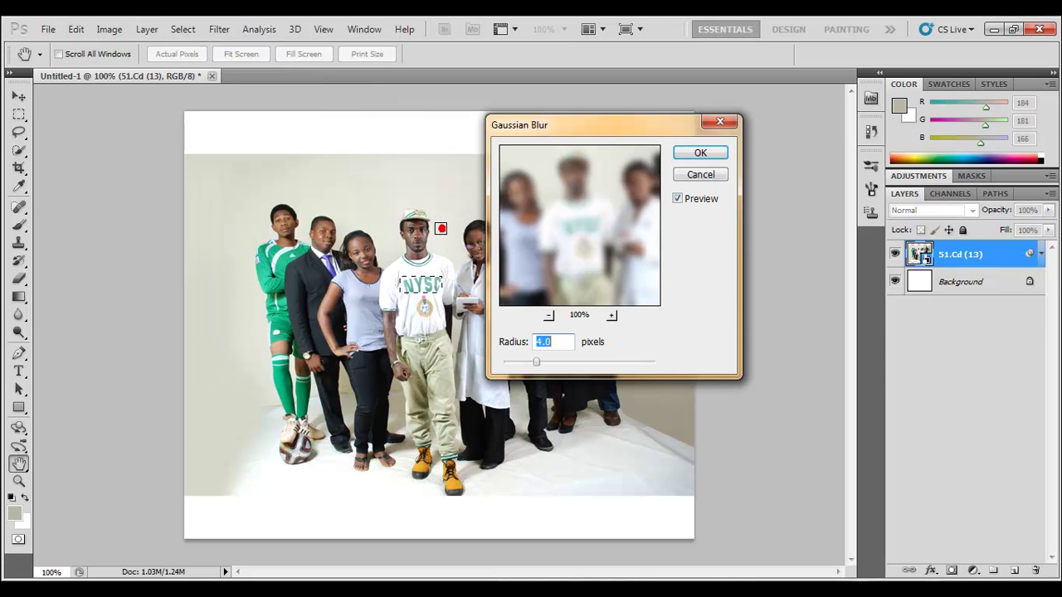
{"action": "left_click", "coordinate": [696, 155]}
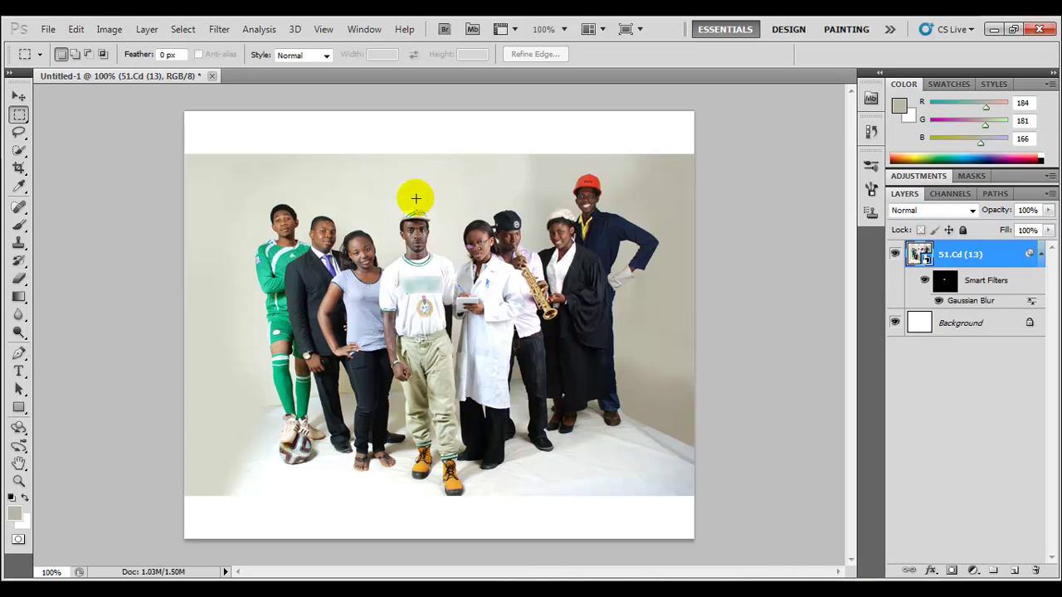
{"action": "left_click_drag", "start_coordinate": [375, 171], "coordinate": [510, 194]}
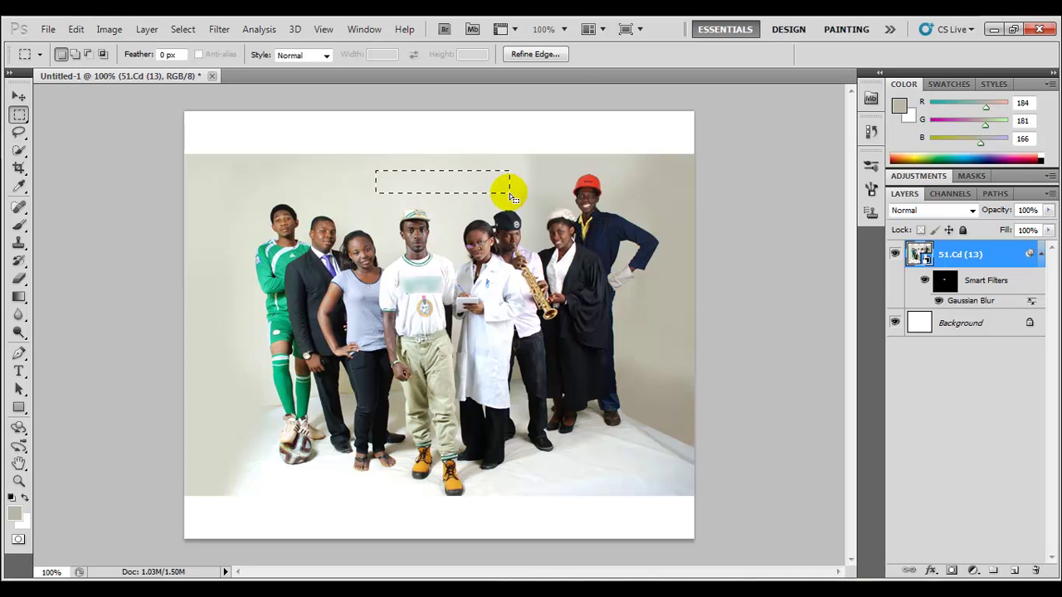
{"action": "left_click", "coordinate": [219, 30]}
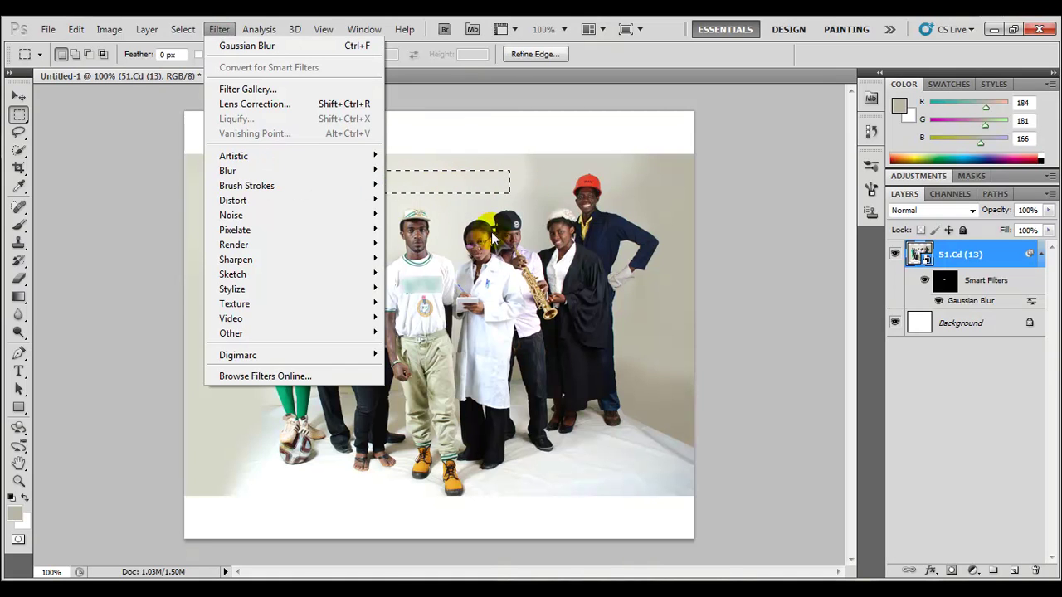
{"action": "left_click", "coordinate": [519, 189]}
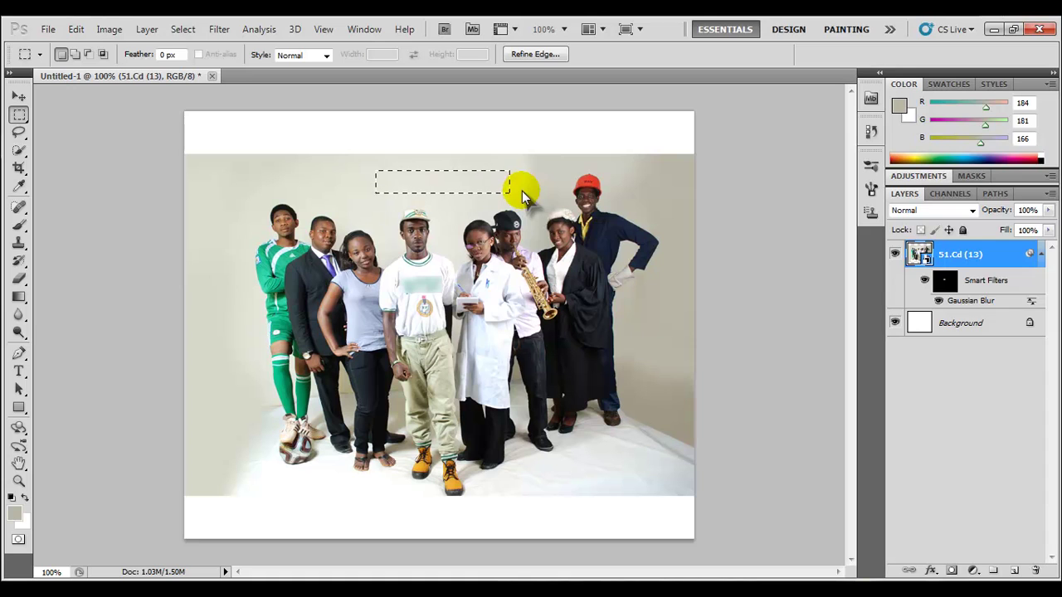
{"action": "left_click", "coordinate": [512, 196]}
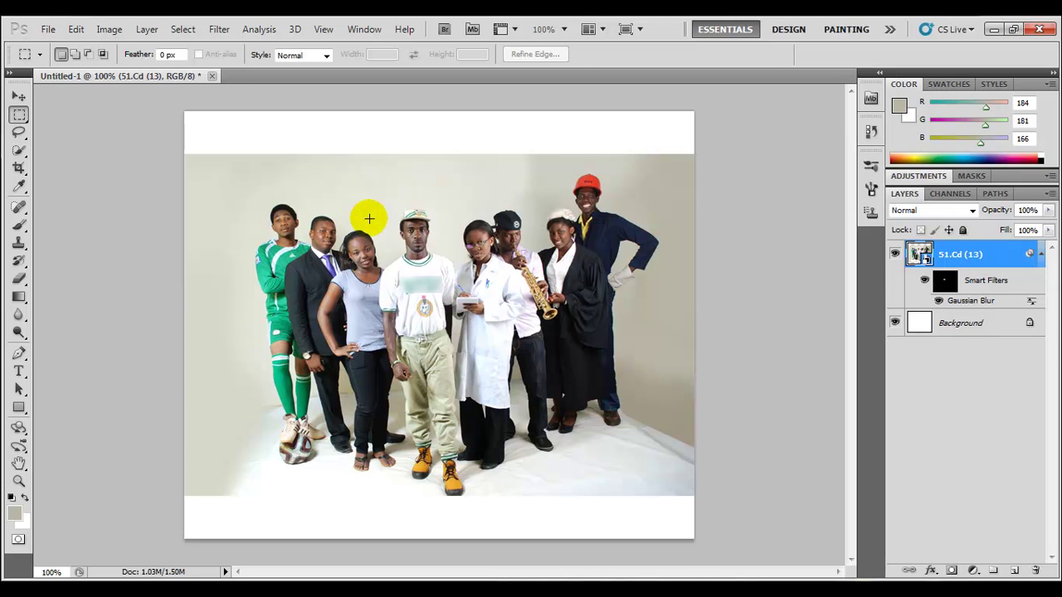
- Copy a rectangular area around the man in the NYSC T-shirt to a new layer and hide the 51.Cd (13) layer
{"action": "left_click_drag", "start_coordinate": [379, 200], "coordinate": [473, 496]}
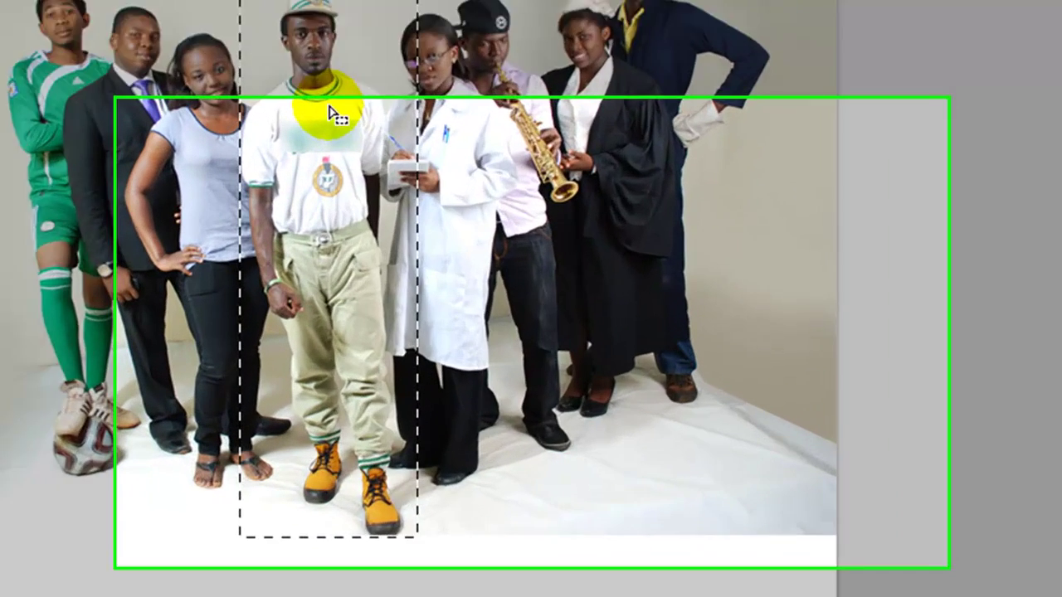
{"action": "right_click", "coordinate": [426, 269]}
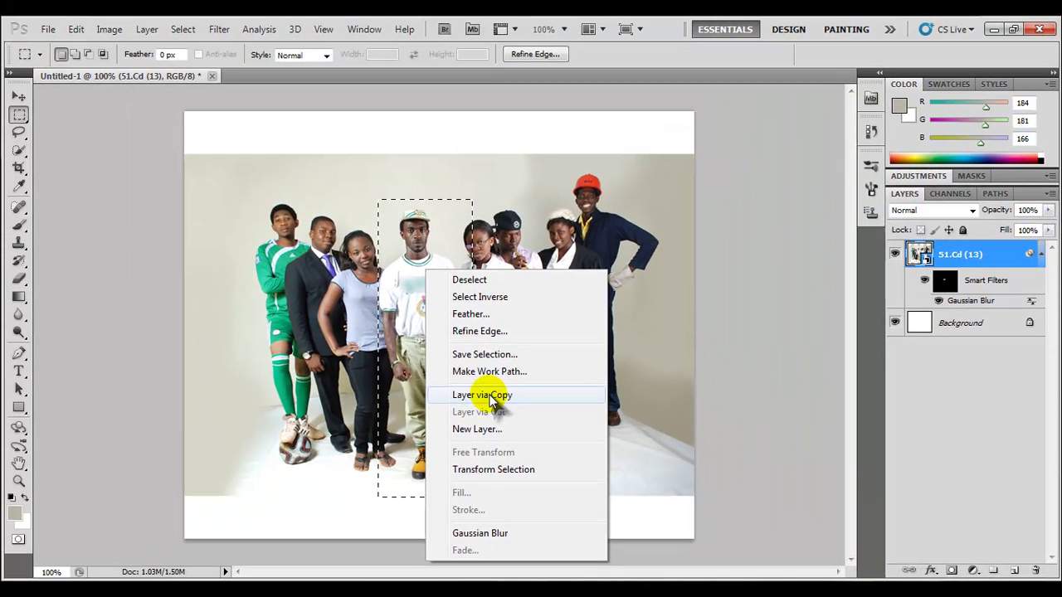
{"action": "left_click", "coordinate": [489, 396]}
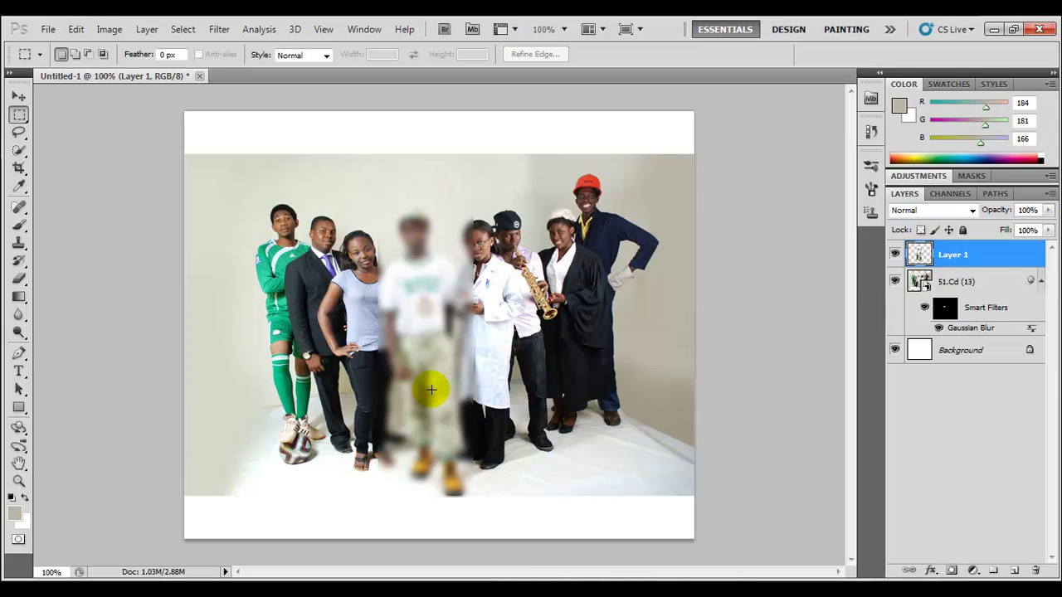
{"action": "left_click", "coordinate": [895, 283]}
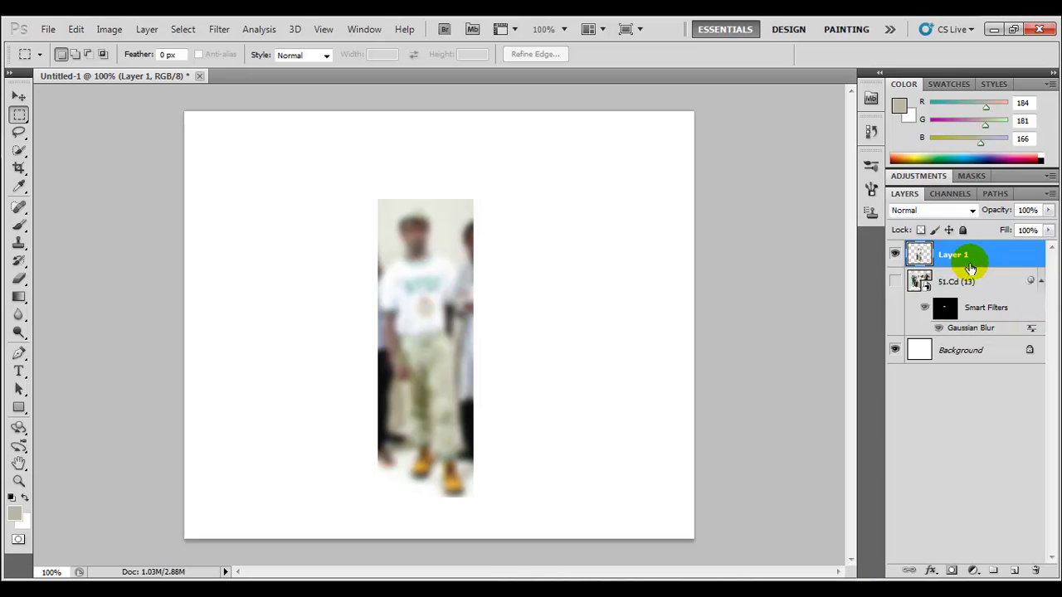
{"action": "left_click_drag", "start_coordinate": [911, 239], "coordinate": [913, 268]}
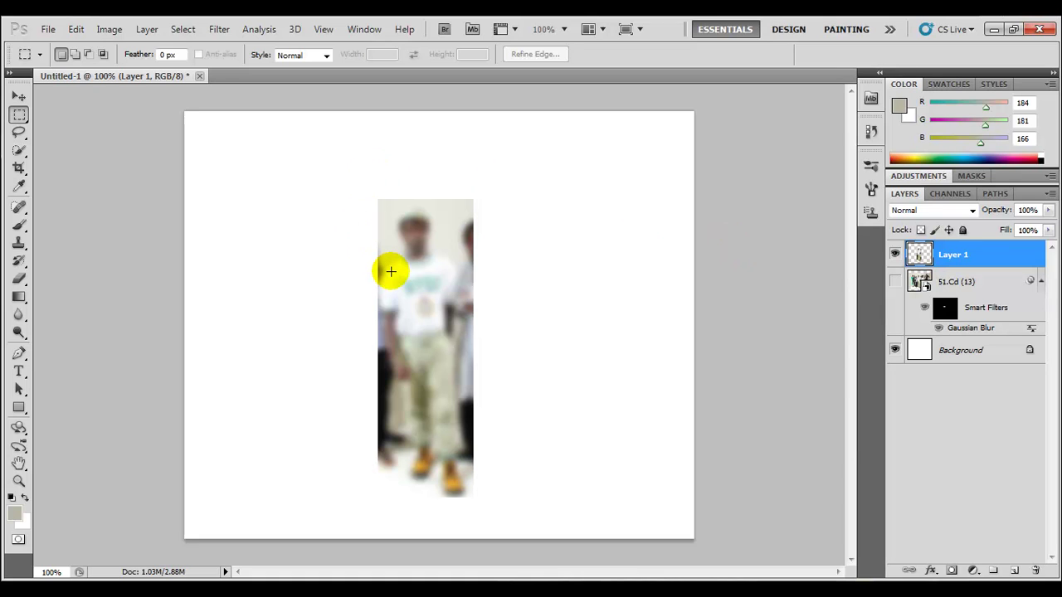
{"action": "left_click", "coordinate": [415, 237]}
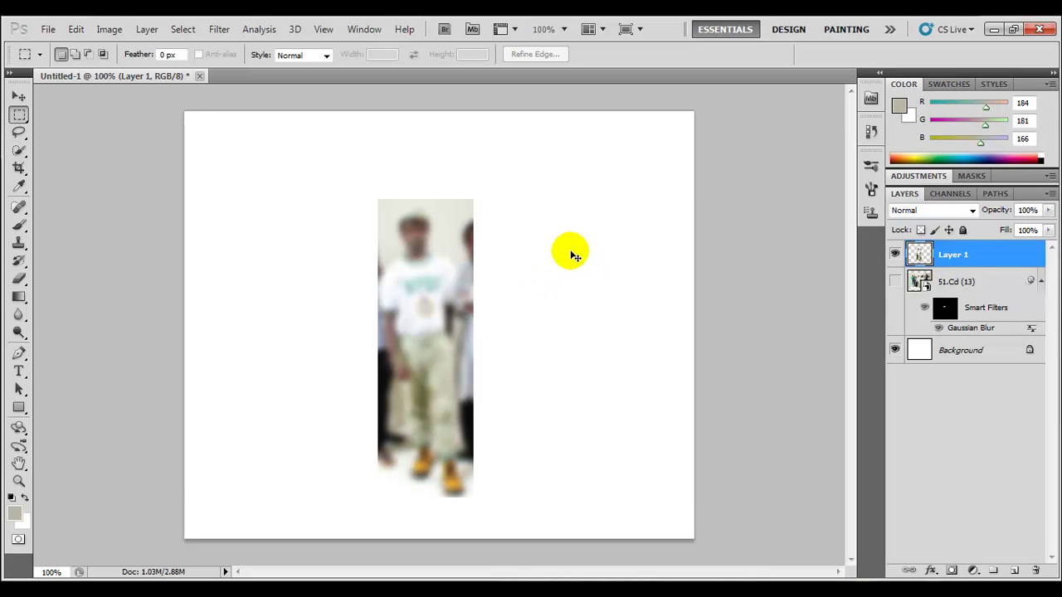
- Undo the layer copy, the Gaussian Blur and the rectangular selections, back to the freshly placed photo
{"action": "key", "text": "ctrl+alt+z"}
{"action": "key", "text": "ctrl+alt+z"}
{"action": "key", "text": "ctrl+alt+z"}
{"action": "key", "text": "ctrl+alt+z"}
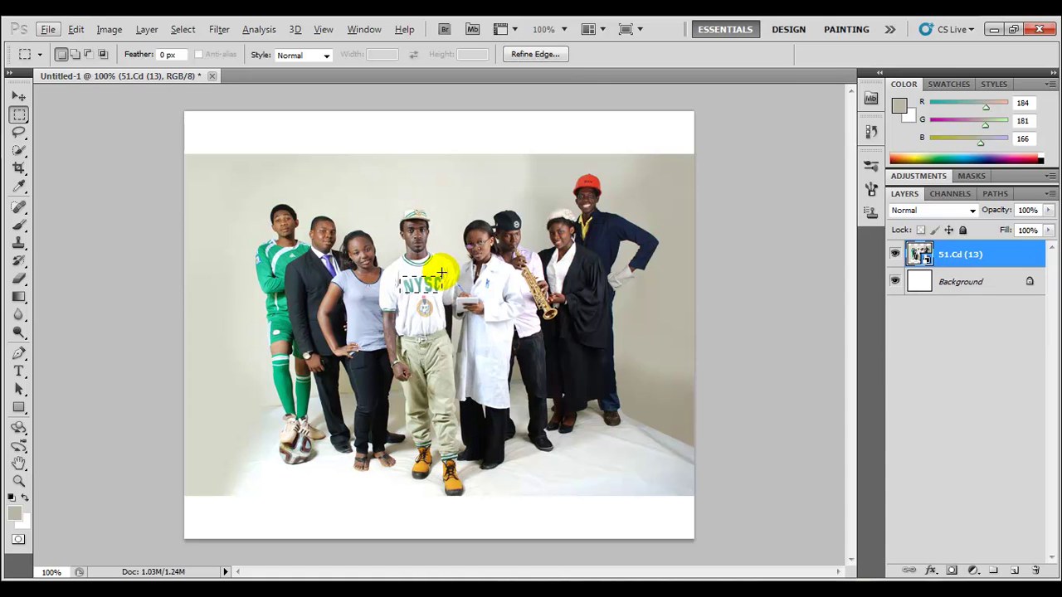
{"action": "key", "text": "ctrl+alt+z"}
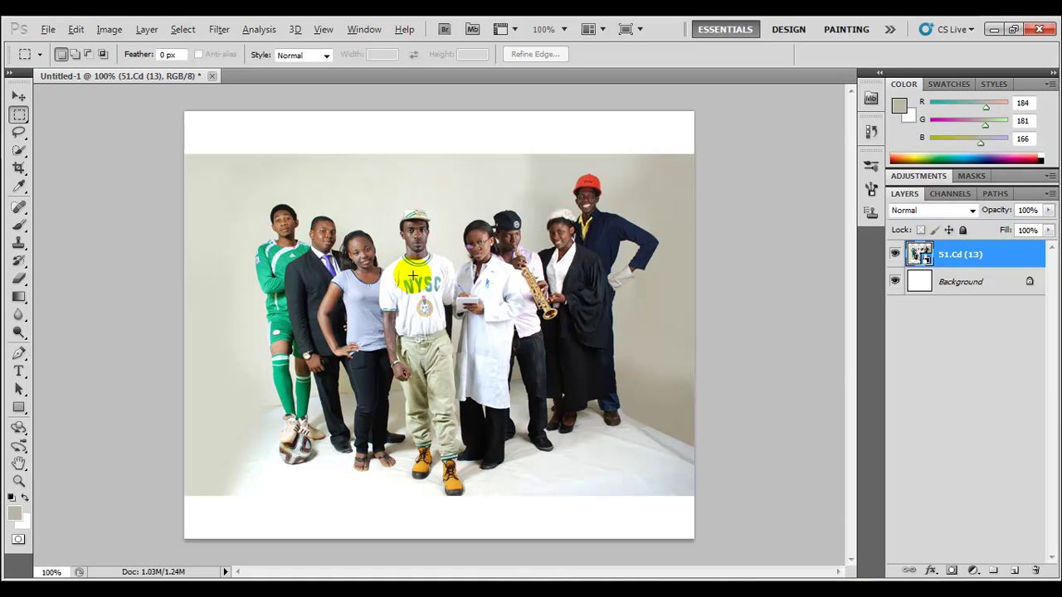
{"action": "left_click_drag", "start_coordinate": [412, 275], "coordinate": [425, 301]}
{"action": "key", "text": "ctrl+d"}
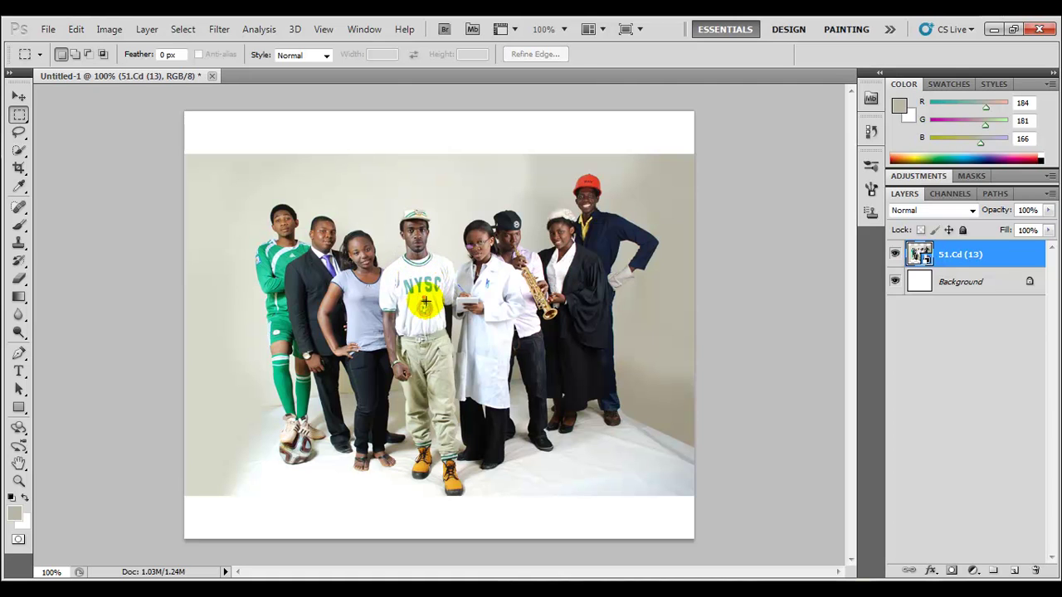
{"action": "mouse_move", "coordinate": [422, 303]}
{"action": "left_mouse_down"}
{"action": "mouse_move", "coordinate": [521, 441]}
{"action": "mouse_move", "coordinate": [456, 332]}
{"action": "mouse_move", "coordinate": [526, 308]}
{"action": "mouse_move", "coordinate": [455, 280]}
{"action": "mouse_move", "coordinate": [475, 397]}
{"action": "mouse_move", "coordinate": [504, 356]}
{"action": "mouse_move", "coordinate": [502, 267]}
{"action": "mouse_move", "coordinate": [495, 383]}
{"action": "mouse_move", "coordinate": [479, 222]}
{"action": "mouse_move", "coordinate": [453, 395]}
{"action": "mouse_move", "coordinate": [493, 272]}
{"action": "mouse_move", "coordinate": [524, 338]}
{"action": "left_mouse_up"}
{"action": "left_click", "coordinate": [525, 339]}
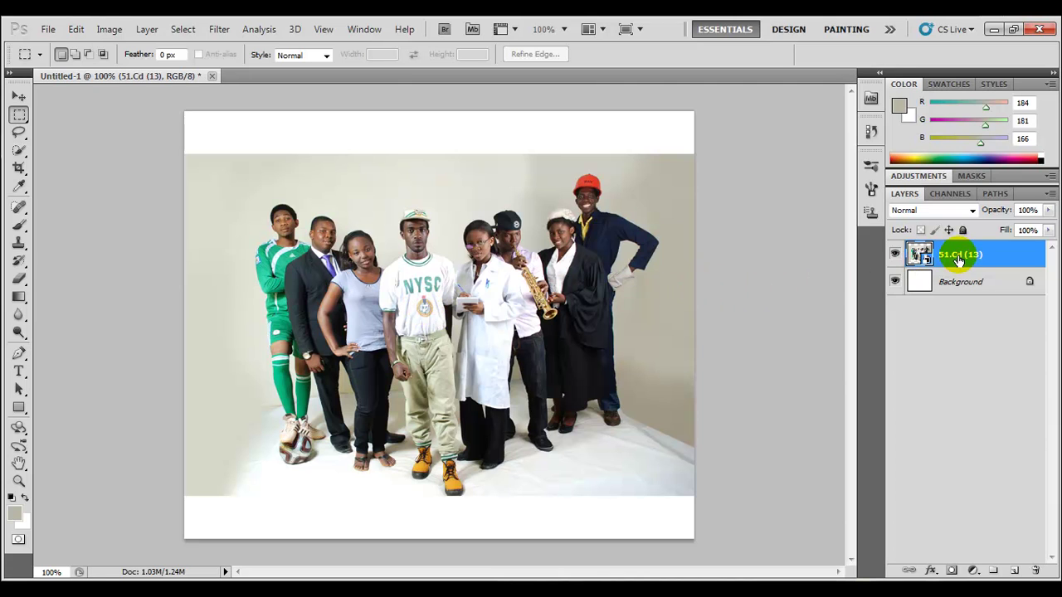
- Add a new layer above the photo and make an elliptical marquee selection around the round badge on the NYSC T-shirt
{"action": "left_click", "coordinate": [1014, 571]}
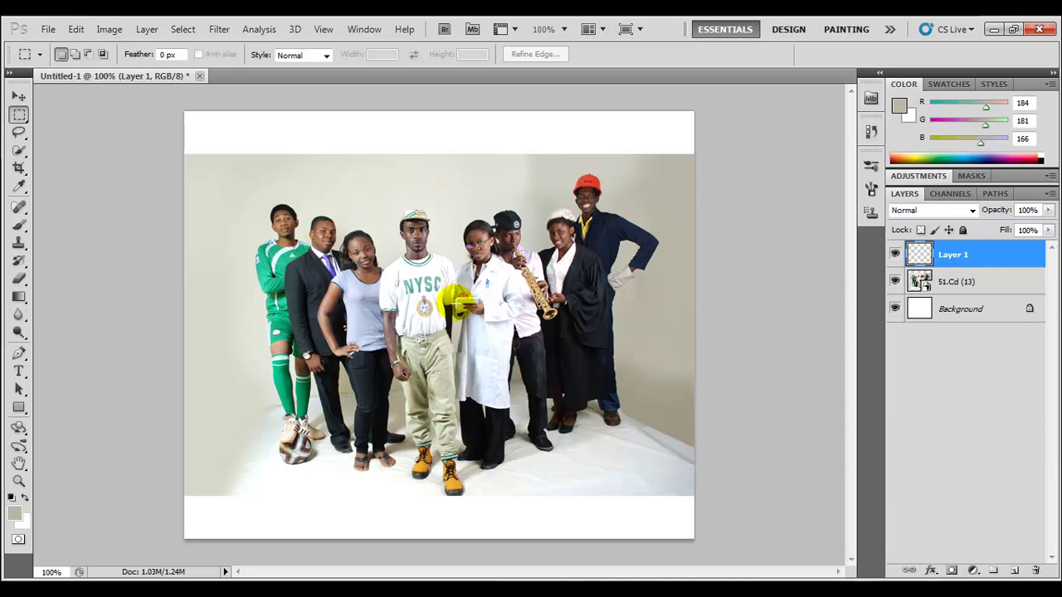
{"action": "right_click", "coordinate": [19, 113]}
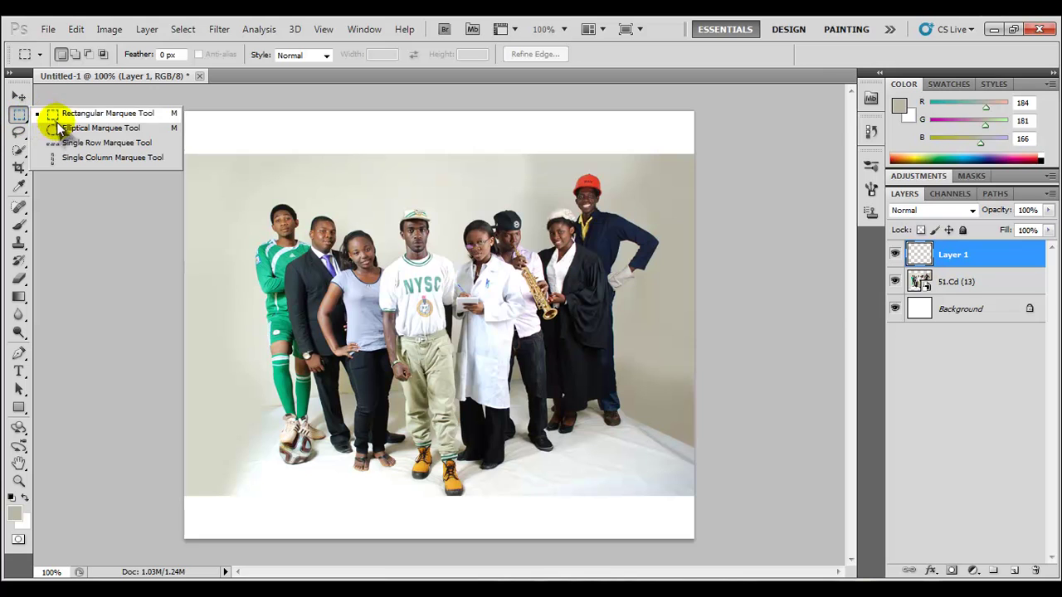
{"action": "left_click", "coordinate": [66, 129]}
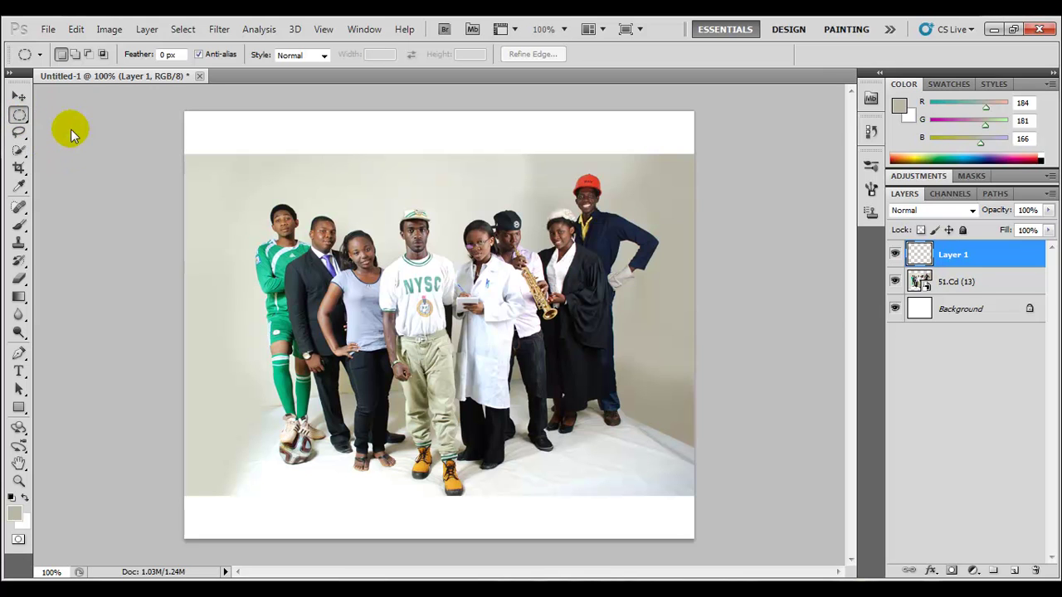
{"action": "left_click_drag", "start_coordinate": [435, 318], "coordinate": [431, 315]}
{"action": "left_click", "coordinate": [428, 311]}
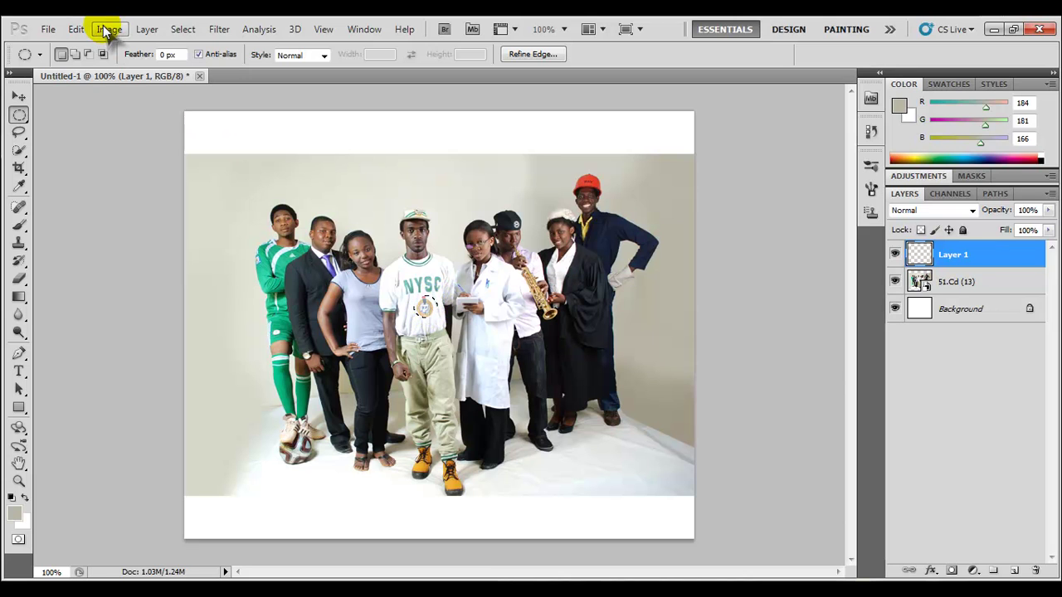
- Fill the elliptical badge selection on Layer 1 with white sampled from the T-shirt, at Normal mode and 100% opacity
{"action": "left_click", "coordinate": [76, 30]}
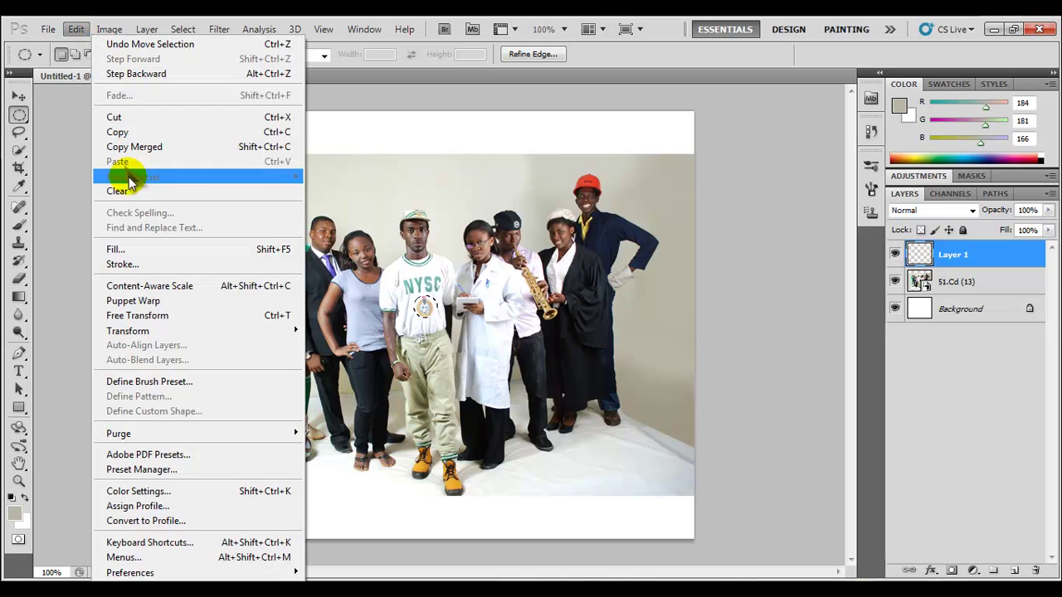
{"action": "left_click", "coordinate": [112, 248]}
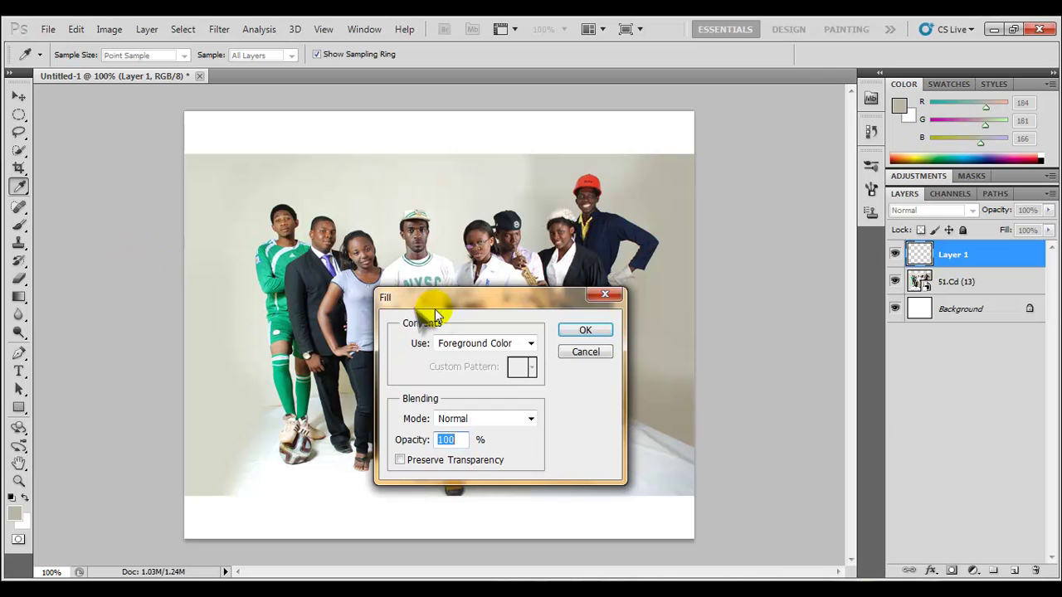
{"action": "left_click_drag", "start_coordinate": [438, 306], "coordinate": [515, 310]}
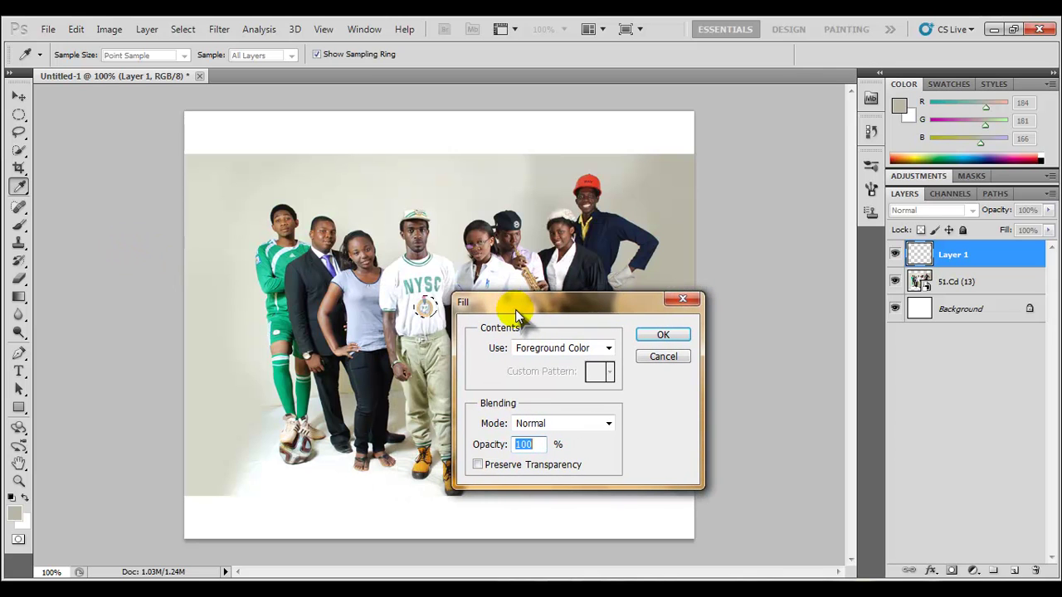
{"action": "left_click", "coordinate": [421, 302]}
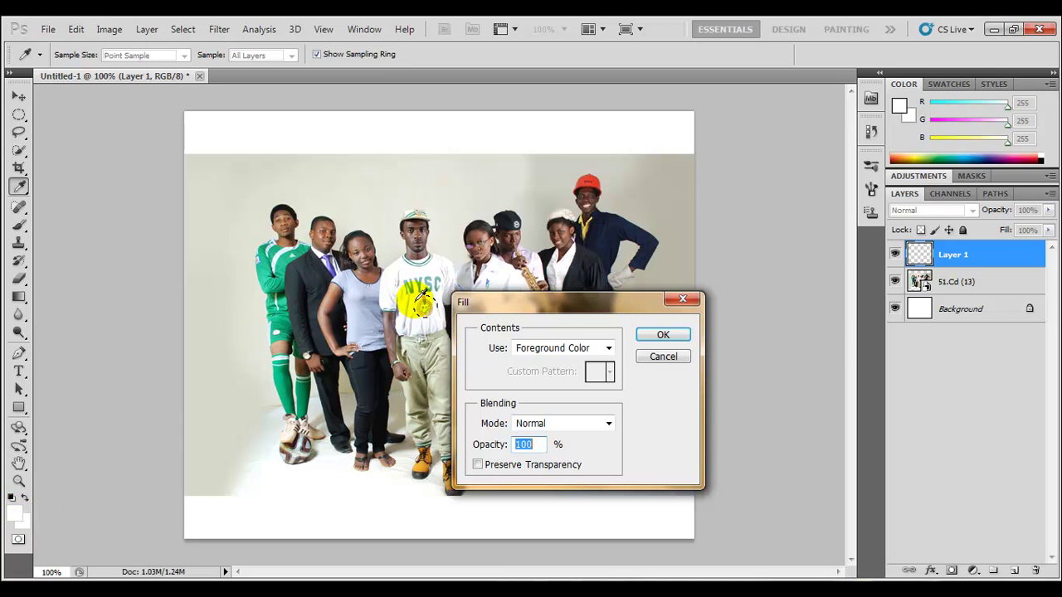
{"action": "left_click", "coordinate": [657, 335]}
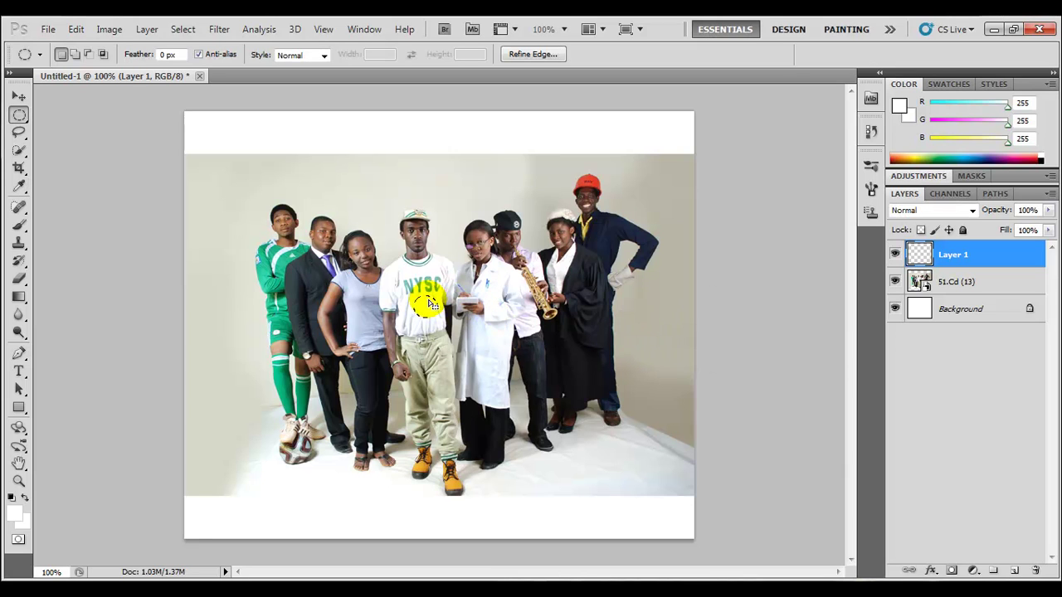
- Deselect the badge area and toggle Layer 1's visibility off and back on to compare the shirt with and without the badge
{"action": "left_click_drag", "start_coordinate": [421, 312], "coordinate": [433, 314]}
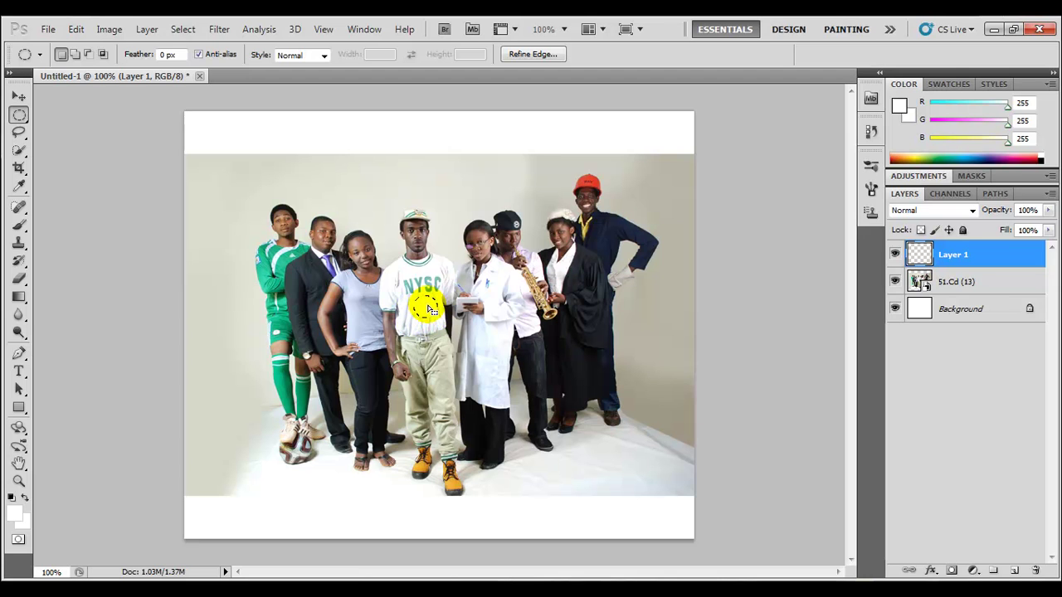
{"action": "right_click", "coordinate": [429, 310]}
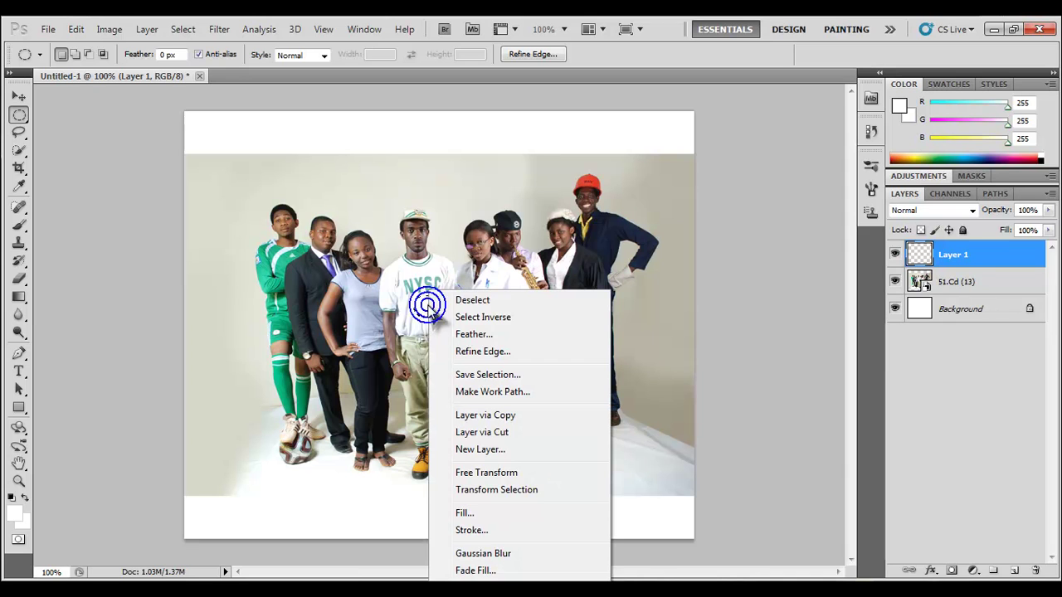
{"action": "left_click", "coordinate": [479, 303]}
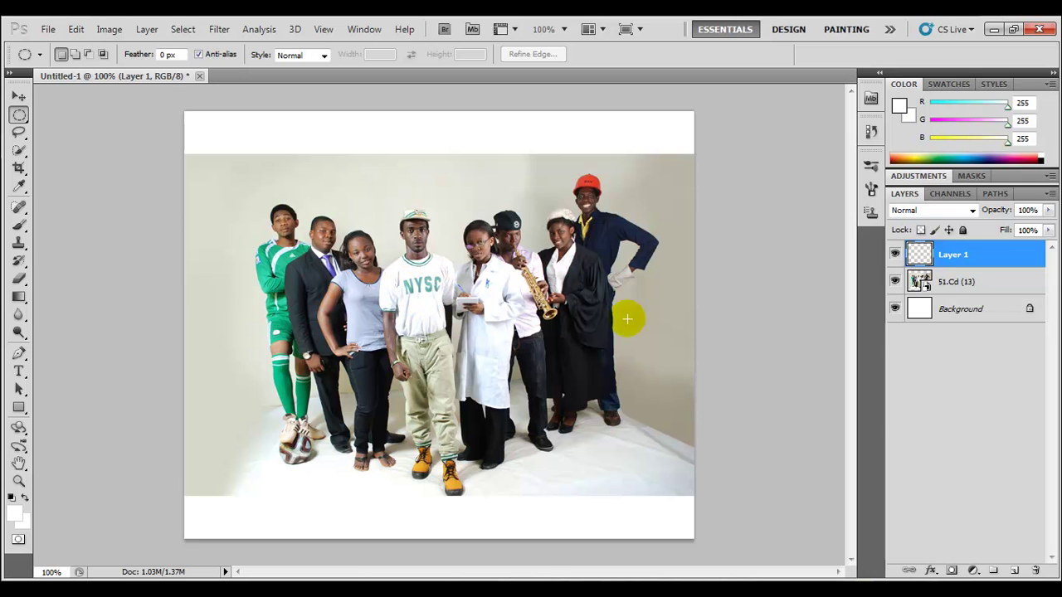
{"action": "left_click", "coordinate": [895, 254]}
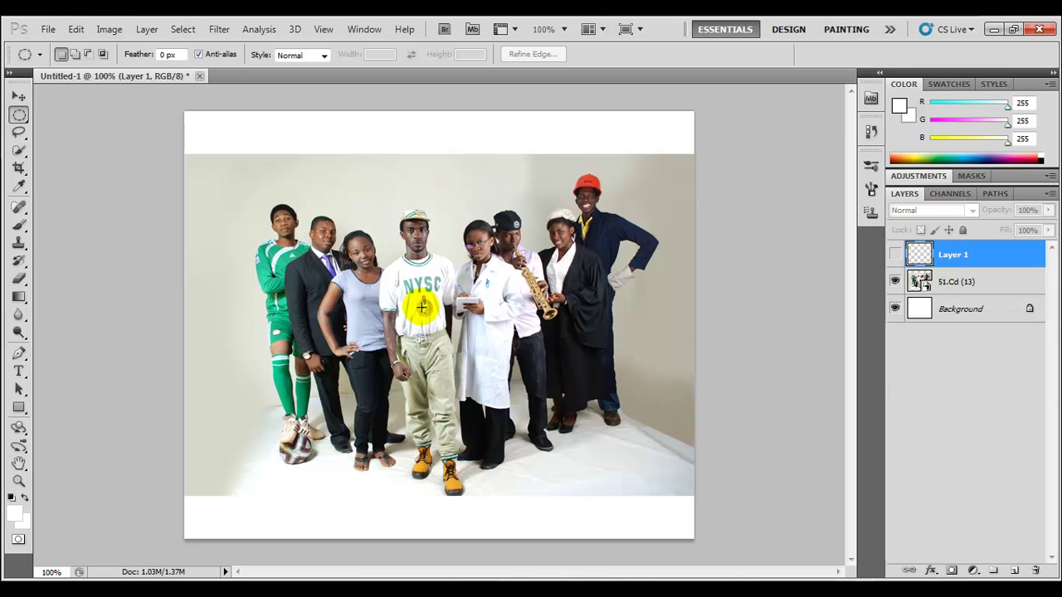
{"action": "left_click", "coordinate": [894, 254]}
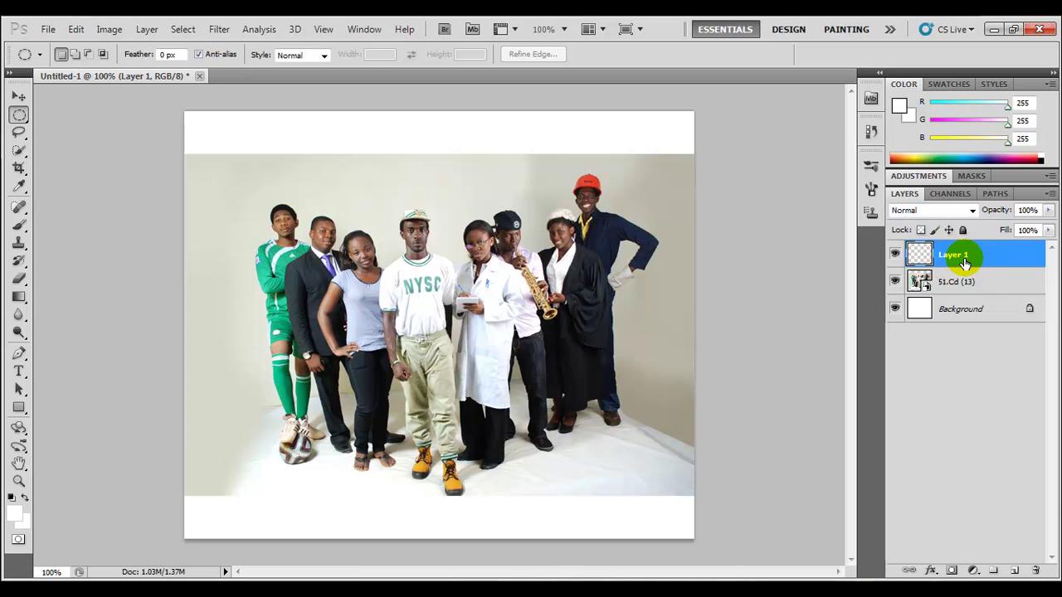
- Make a rectangular marquee selection around the NYSC lettering, fill it with the white foreground color at 100% opacity, and deselect
{"action": "left_click", "coordinate": [19, 114]}
{"action": "left_click", "coordinate": [41, 111]}
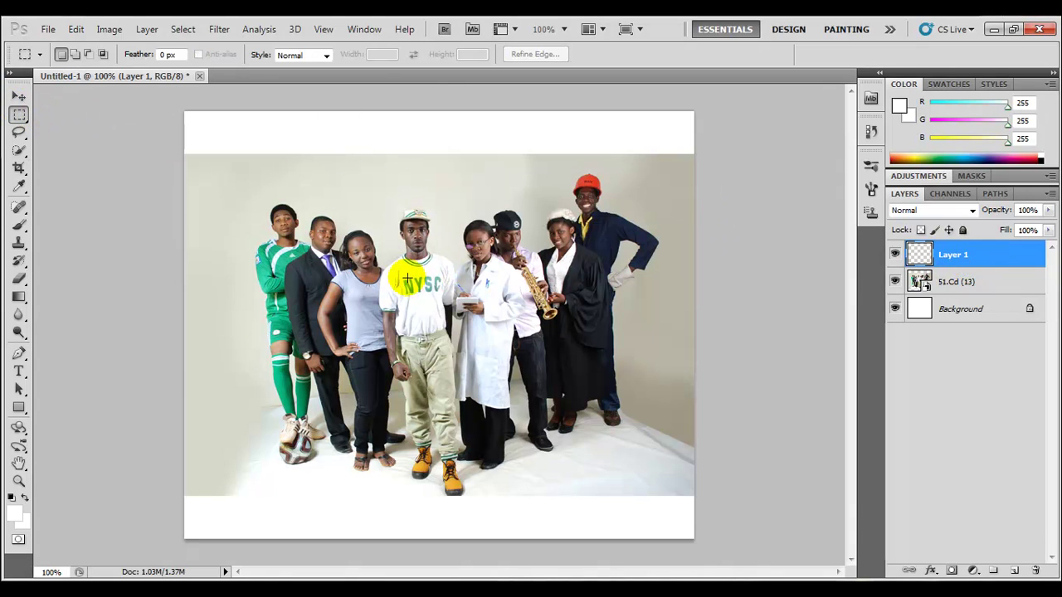
{"action": "left_click_drag", "start_coordinate": [401, 275], "coordinate": [413, 283]}
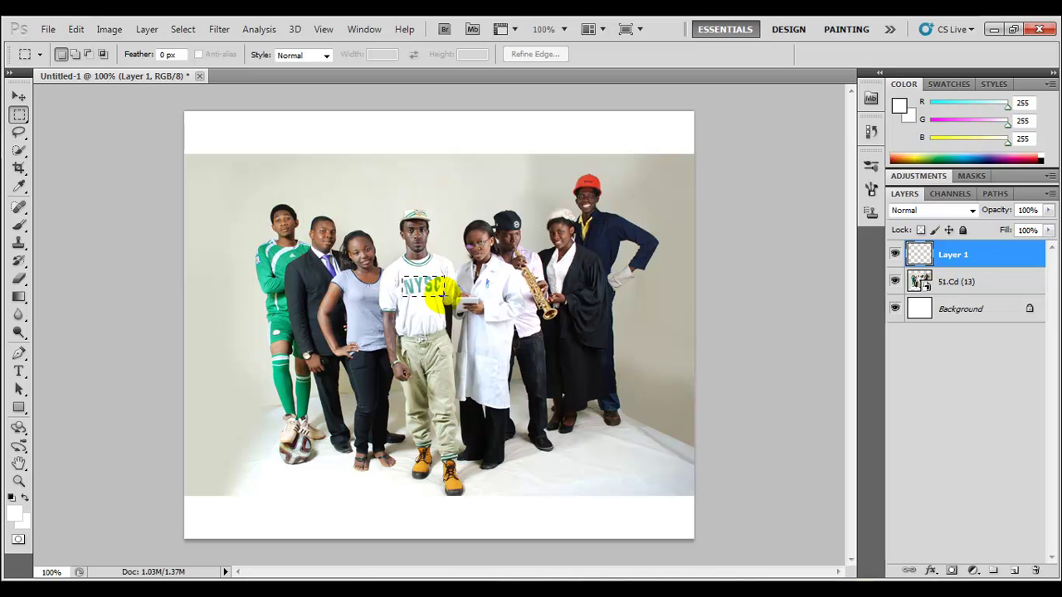
{"action": "left_click", "coordinate": [75, 29]}
{"action": "left_click", "coordinate": [120, 249]}
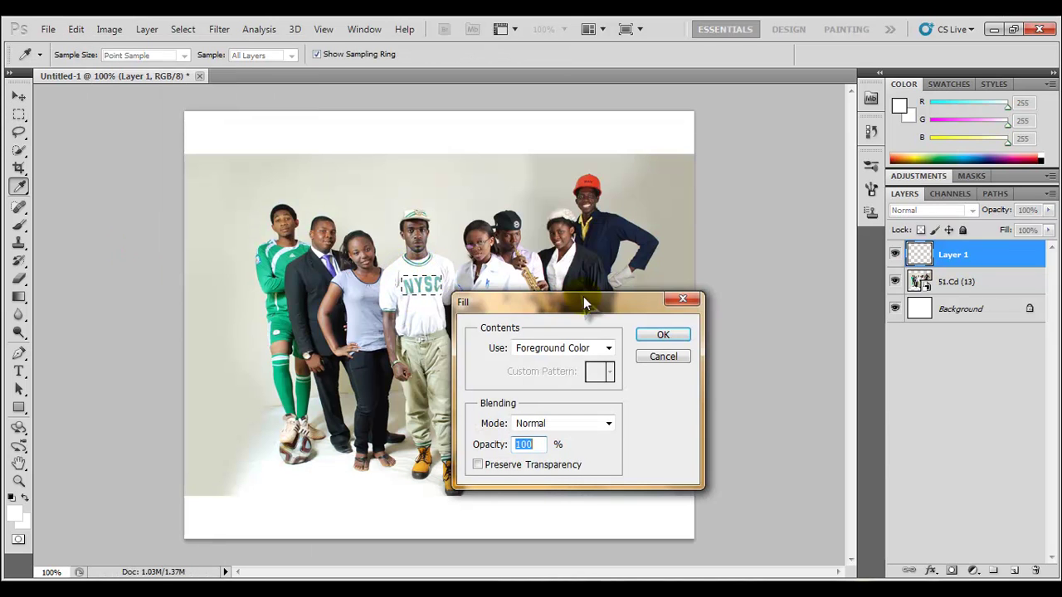
{"action": "left_click", "coordinate": [661, 335]}
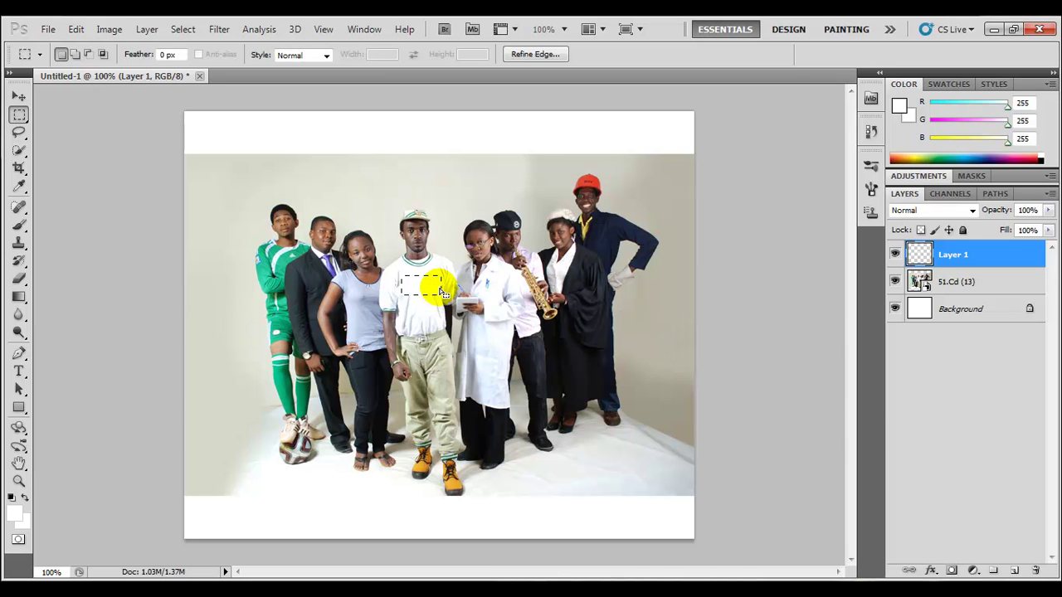
{"action": "key", "text": "ctrl+d"}
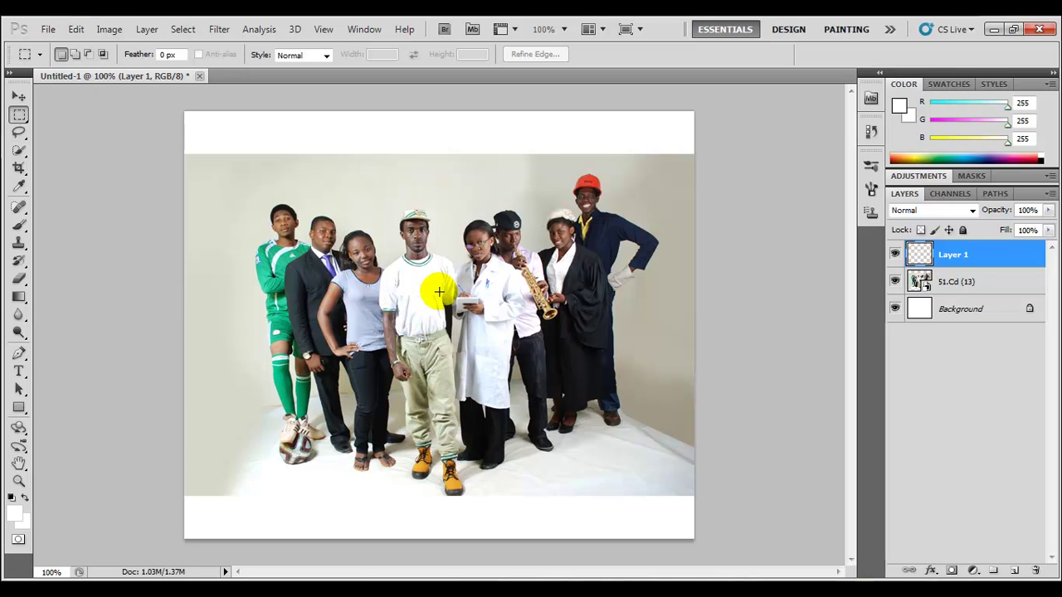
- Create a new 656 x 550 pixel RGB document at 72 pixels/inch with a white background and add an empty layer
{"action": "right_click", "coordinate": [120, 79]}
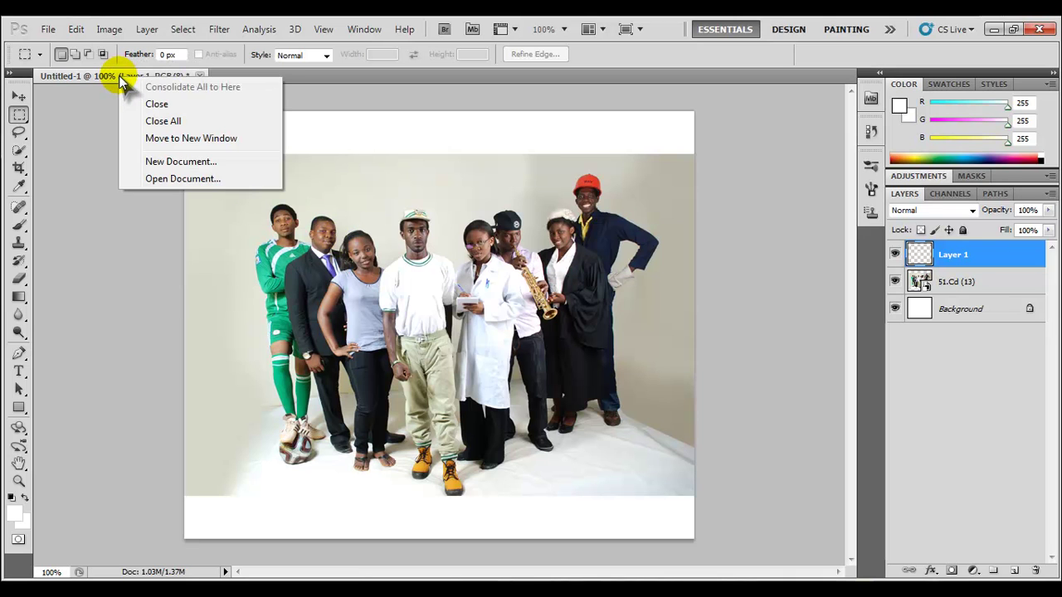
{"action": "left_click", "coordinate": [172, 163]}
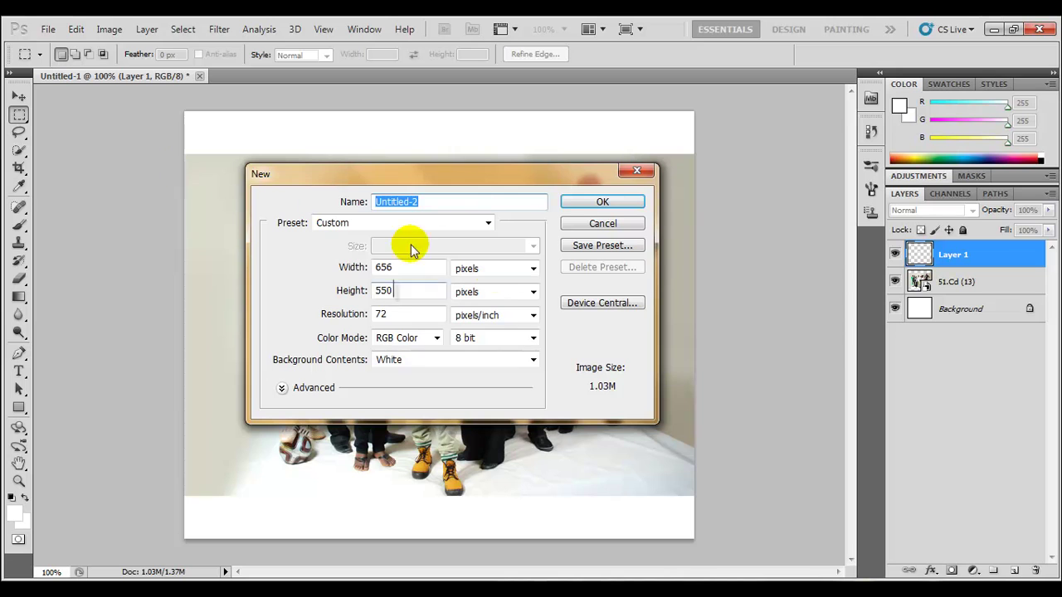
{"action": "left_click", "coordinate": [583, 206]}
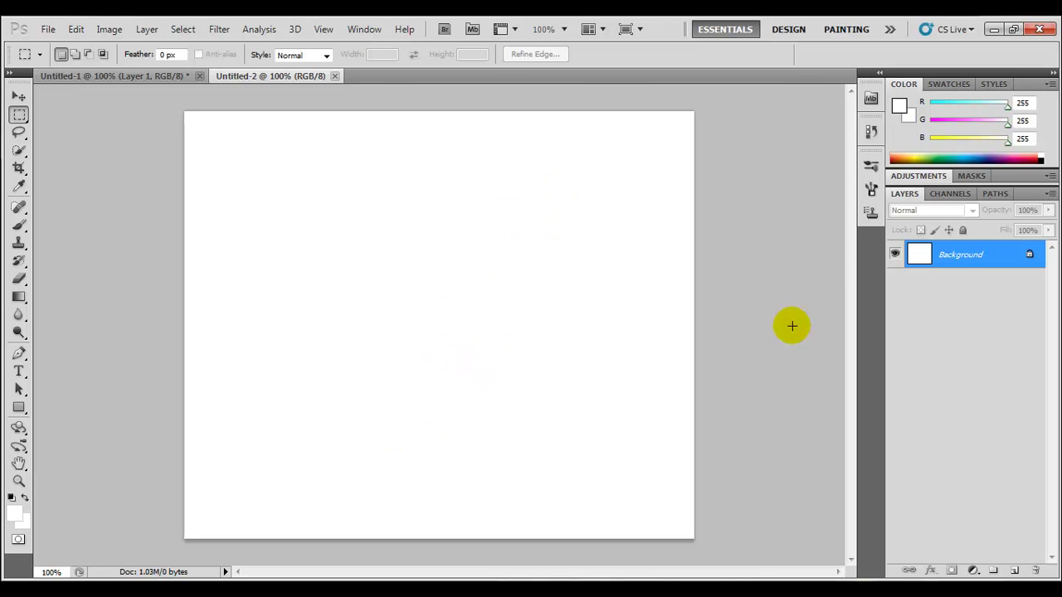
{"action": "left_click", "coordinate": [1015, 571]}
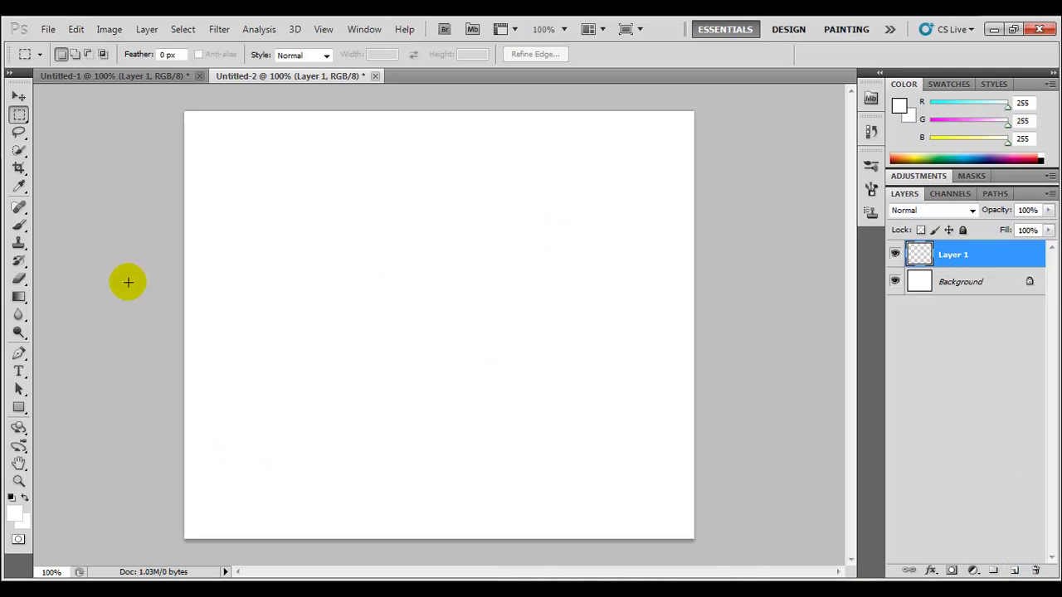
- Set up the Gradient tool with the Black, White preset
{"action": "left_click", "coordinate": [19, 296]}
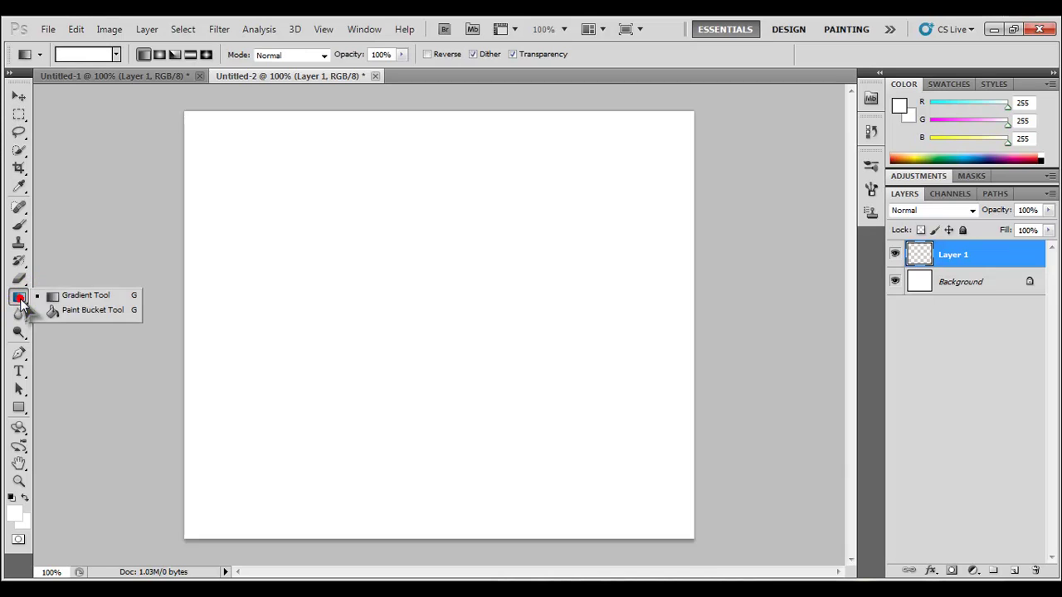
{"action": "left_click", "coordinate": [74, 296]}
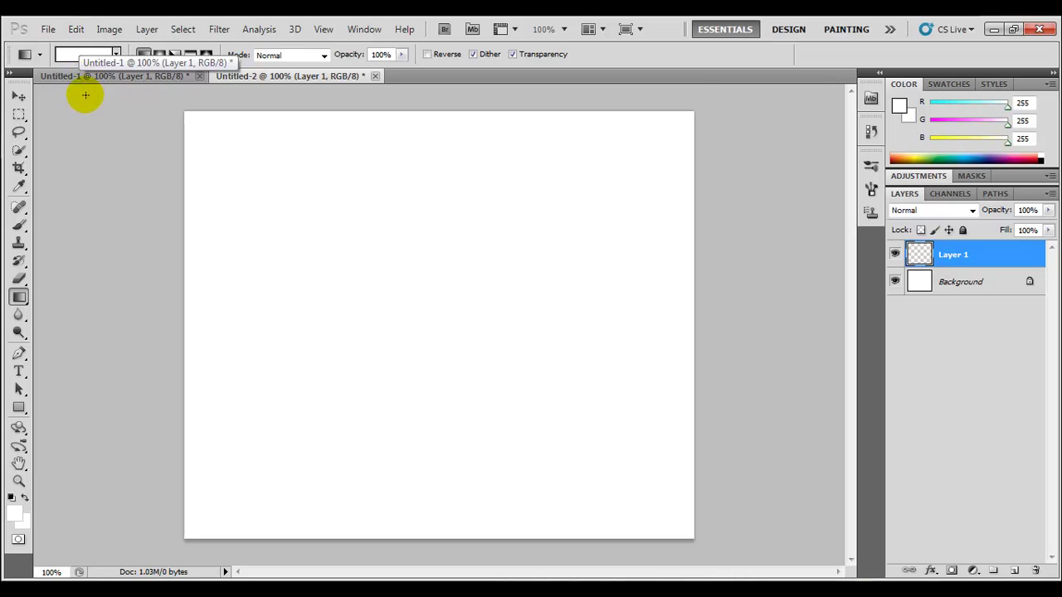
{"action": "left_click", "coordinate": [85, 53]}
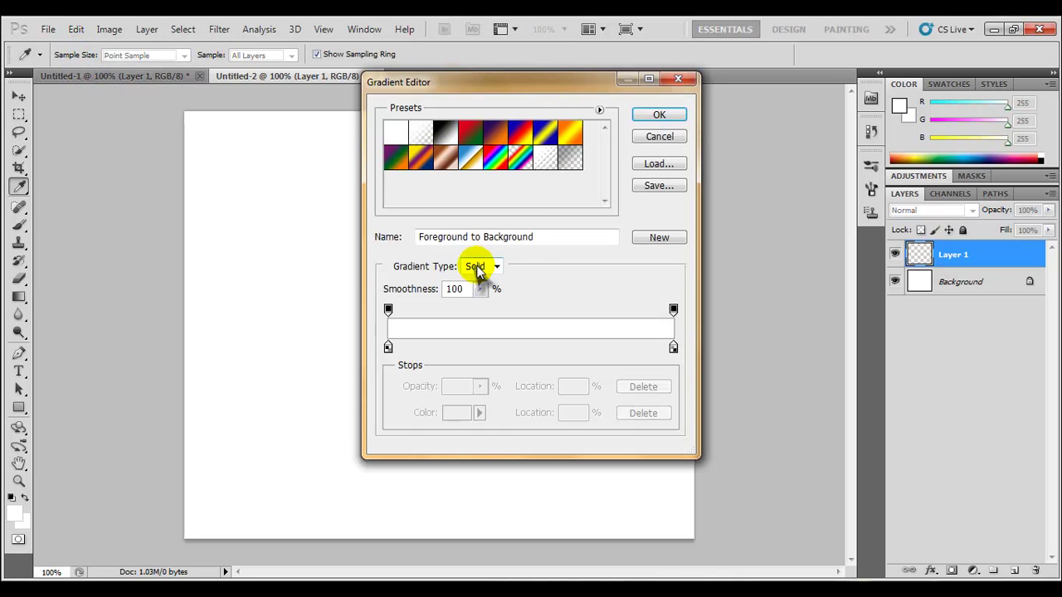
{"action": "left_click", "coordinate": [441, 137]}
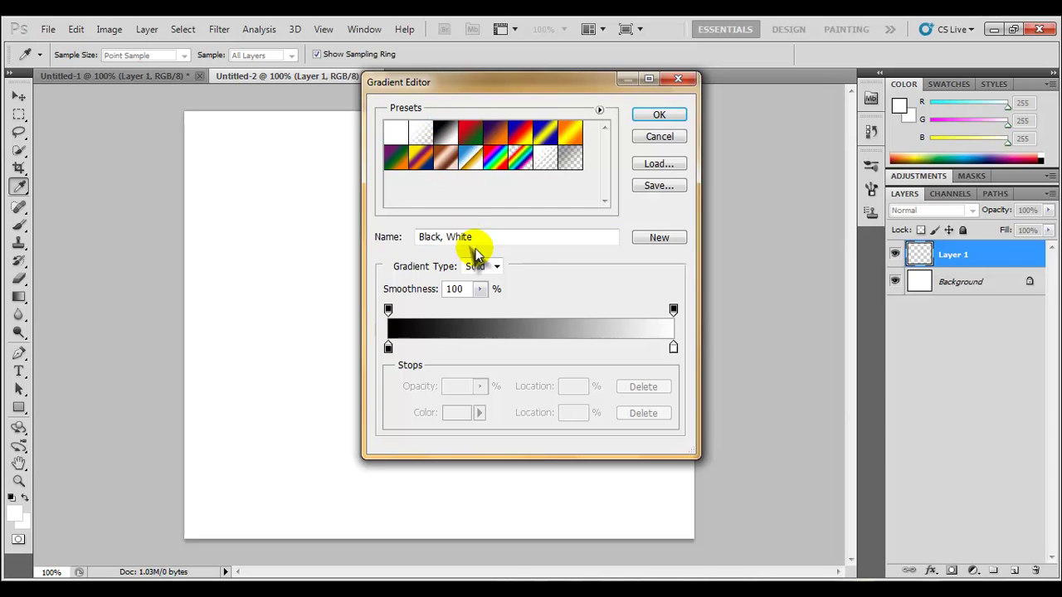
{"action": "left_click", "coordinate": [658, 118]}
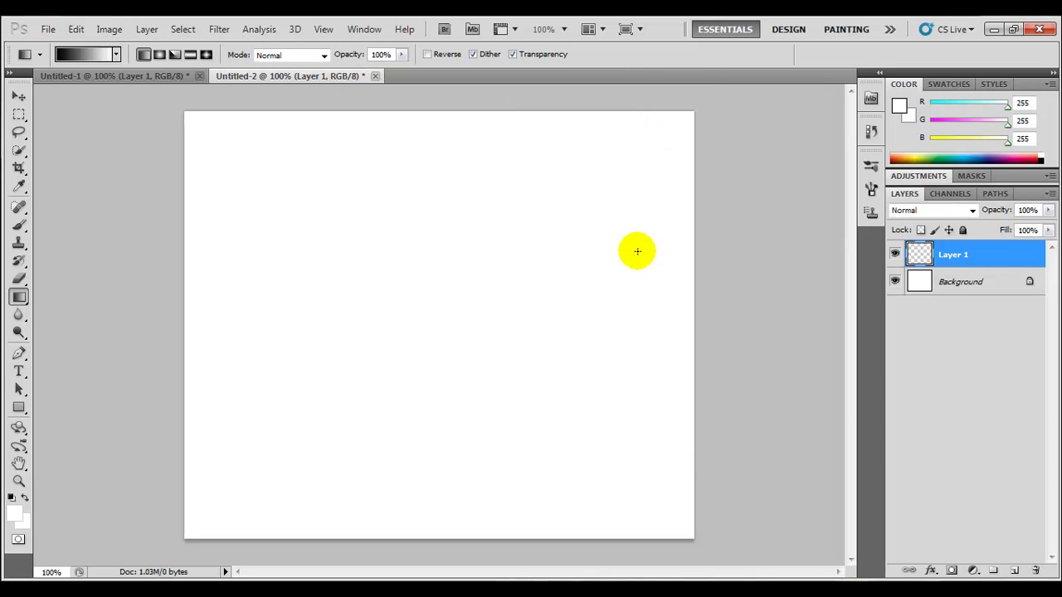
- Draw the linear gradient diagonally across Layer 1, black at the lower left to white at the upper right, redrawing it several times
{"action": "left_click", "coordinate": [251, 474]}
{"action": "left_click_drag", "start_coordinate": [251, 475], "coordinate": [583, 192]}
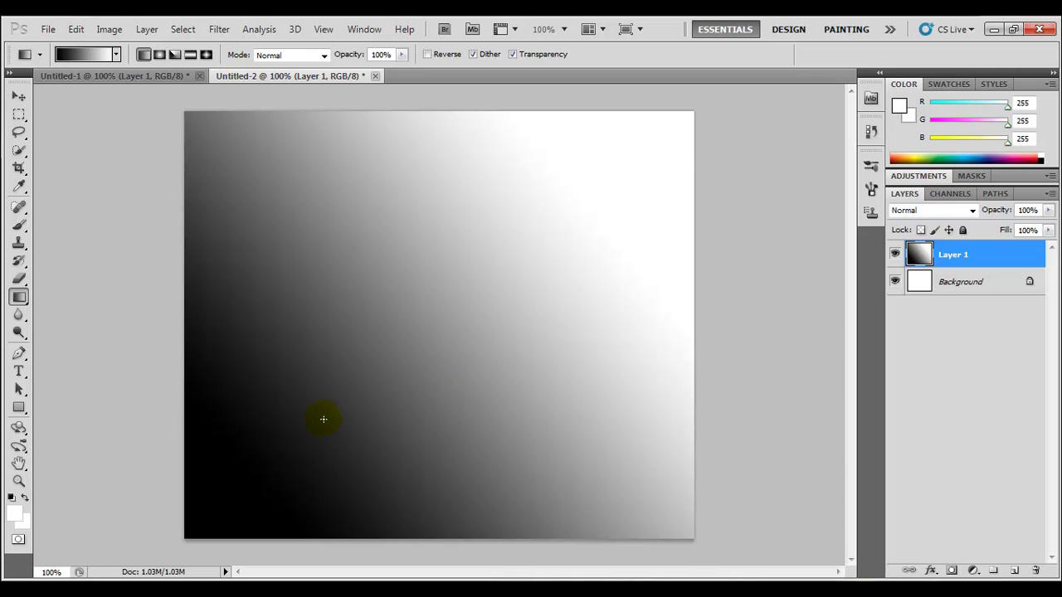
{"action": "left_click_drag", "start_coordinate": [499, 249], "coordinate": [606, 161]}
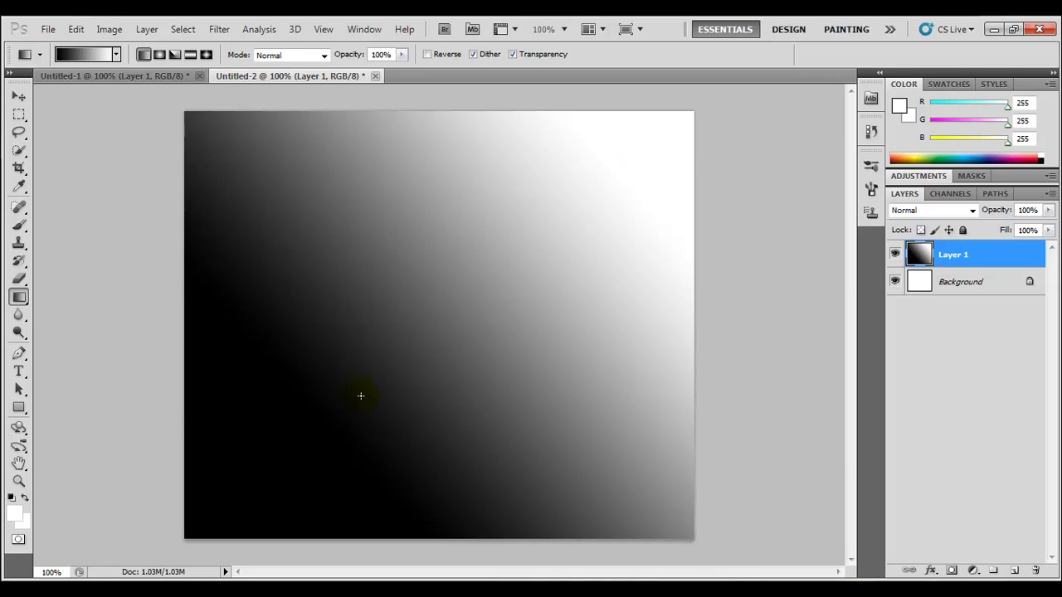
{"action": "left_click_drag", "start_coordinate": [314, 421], "coordinate": [618, 146]}
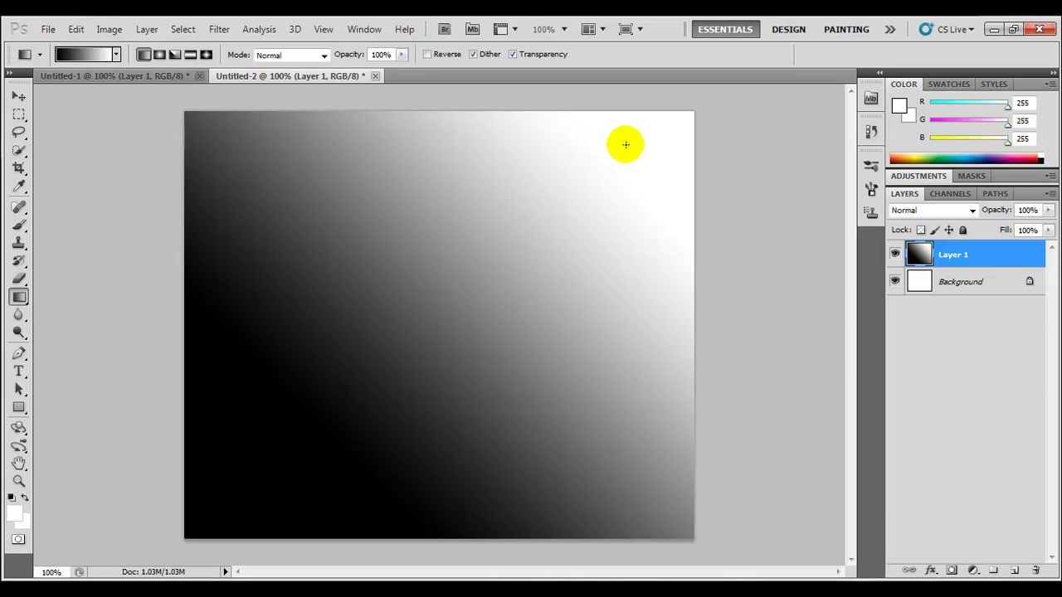
{"action": "left_click_drag", "start_coordinate": [549, 243], "coordinate": [661, 137]}
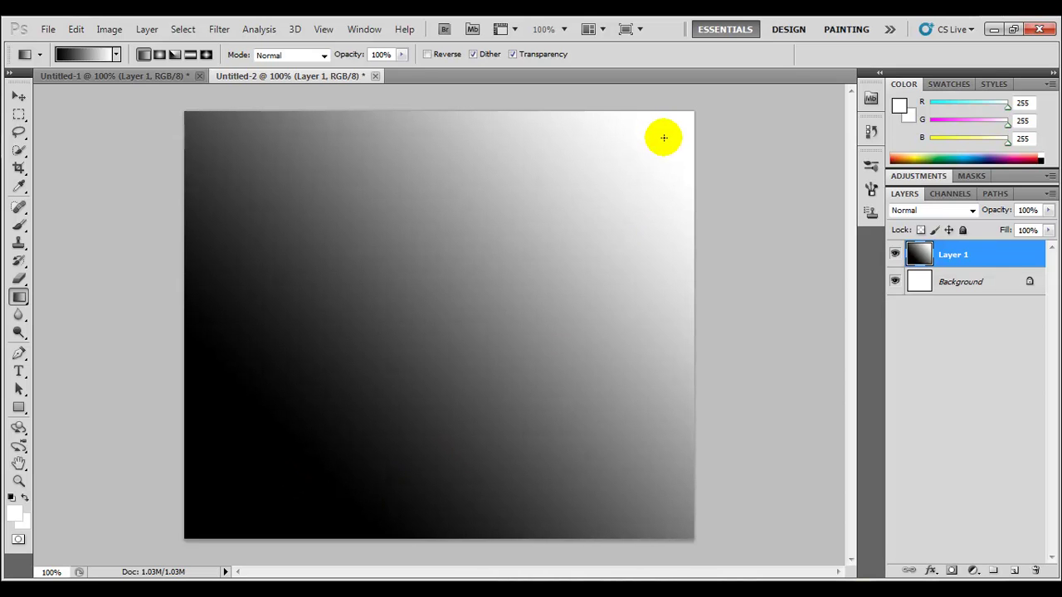
{"action": "left_click_drag", "start_coordinate": [373, 387], "coordinate": [647, 147]}
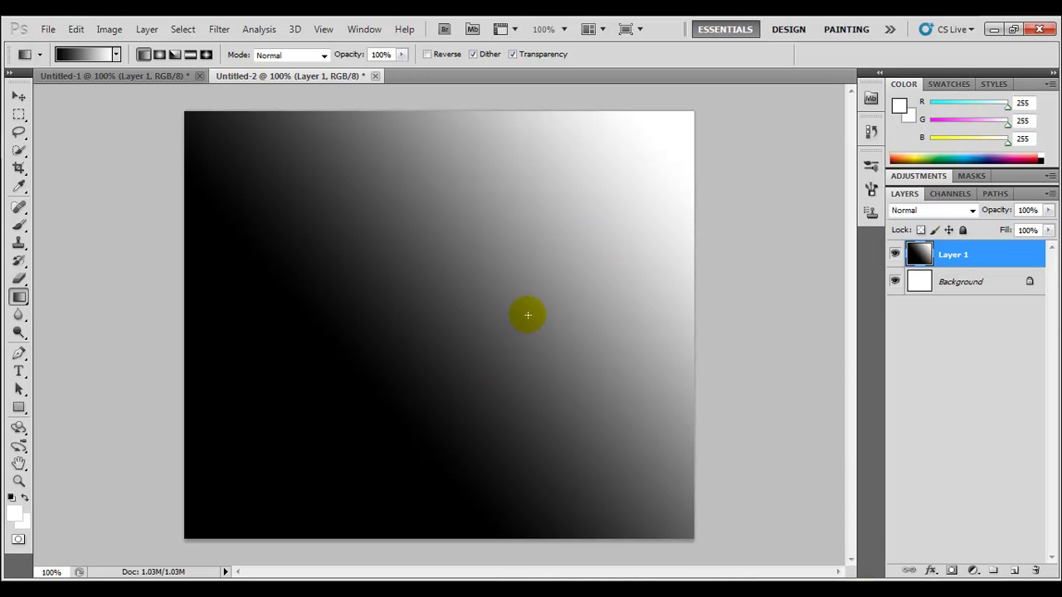
- Add a new layer above the gradient, draw a large rectangular marquee selection on it, and move the selection toward the canvas center
{"action": "left_click", "coordinate": [1013, 570]}
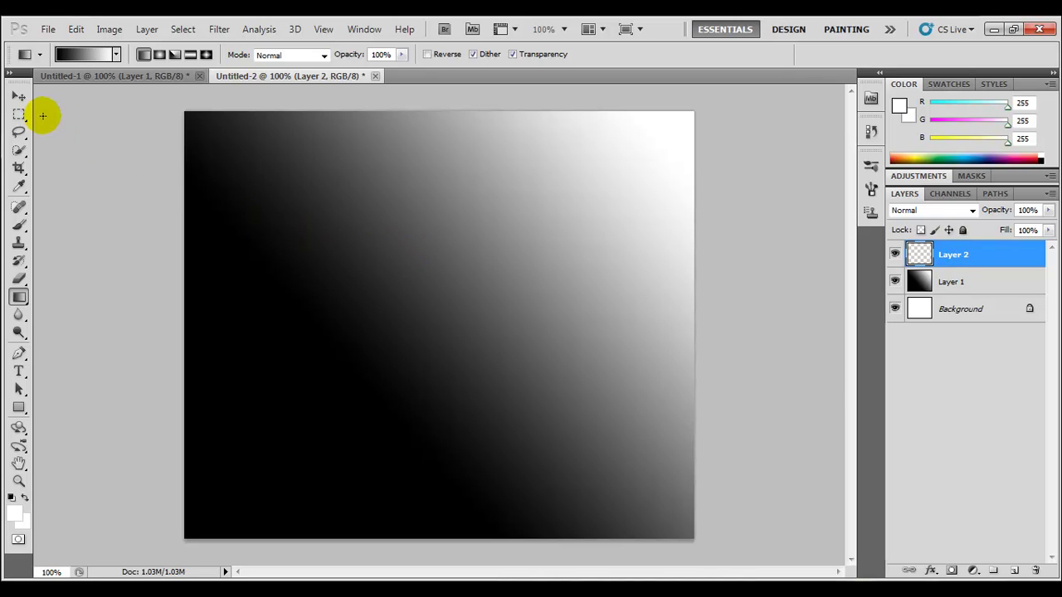
{"action": "left_click_drag", "start_coordinate": [22, 115], "coordinate": [66, 115]}
{"action": "left_click_drag", "start_coordinate": [283, 198], "coordinate": [373, 275]}
{"action": "left_click_drag", "start_coordinate": [447, 336], "coordinate": [502, 372]}
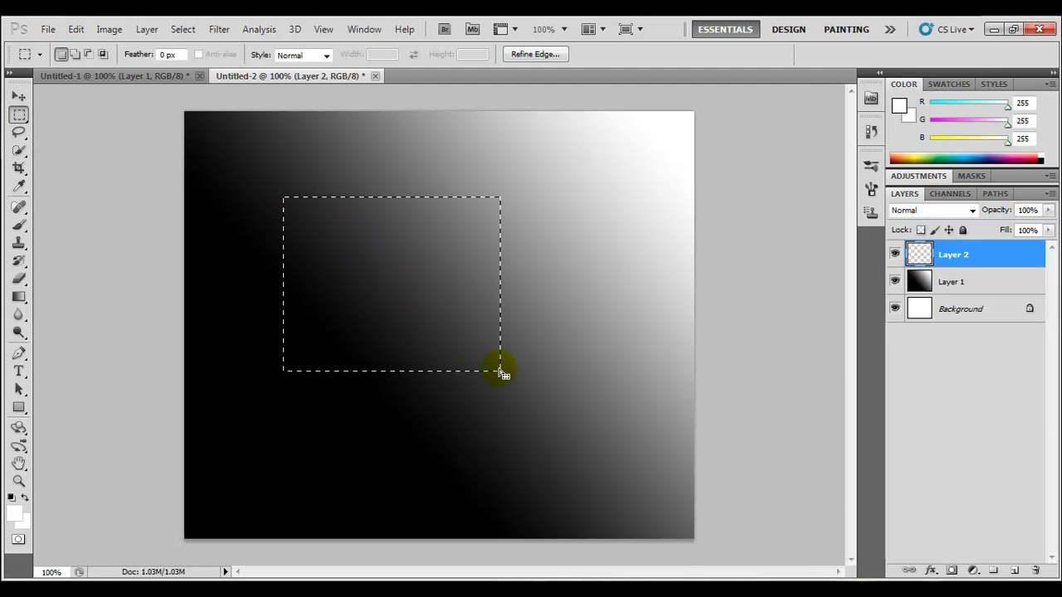
{"action": "left_click_drag", "start_coordinate": [406, 286], "coordinate": [438, 305]}
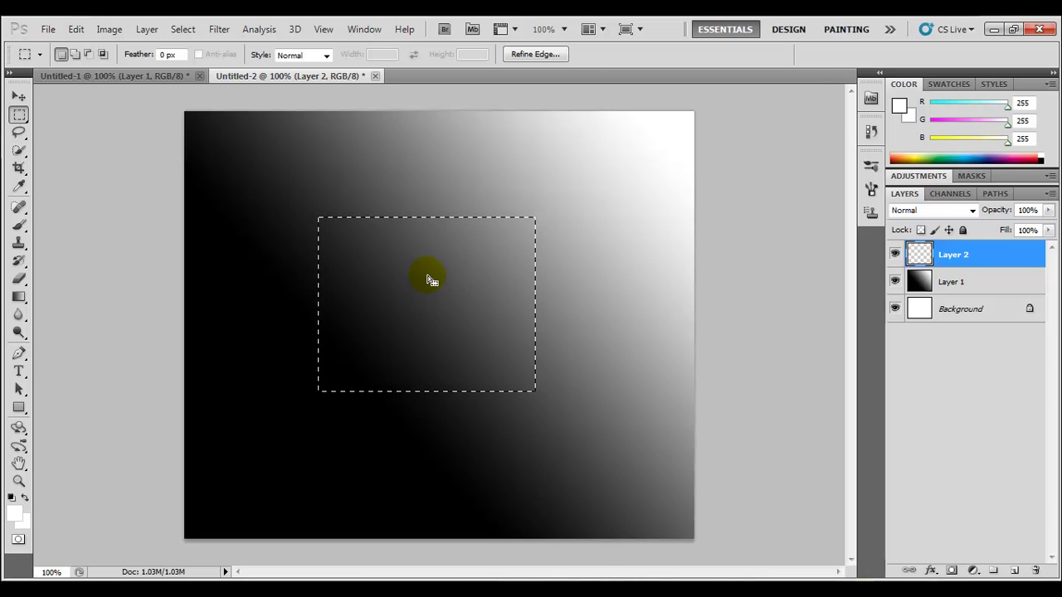
- Try to cut the rectangular selection on the empty Layer 2 to a new layer
{"action": "right_click", "coordinate": [427, 279]}
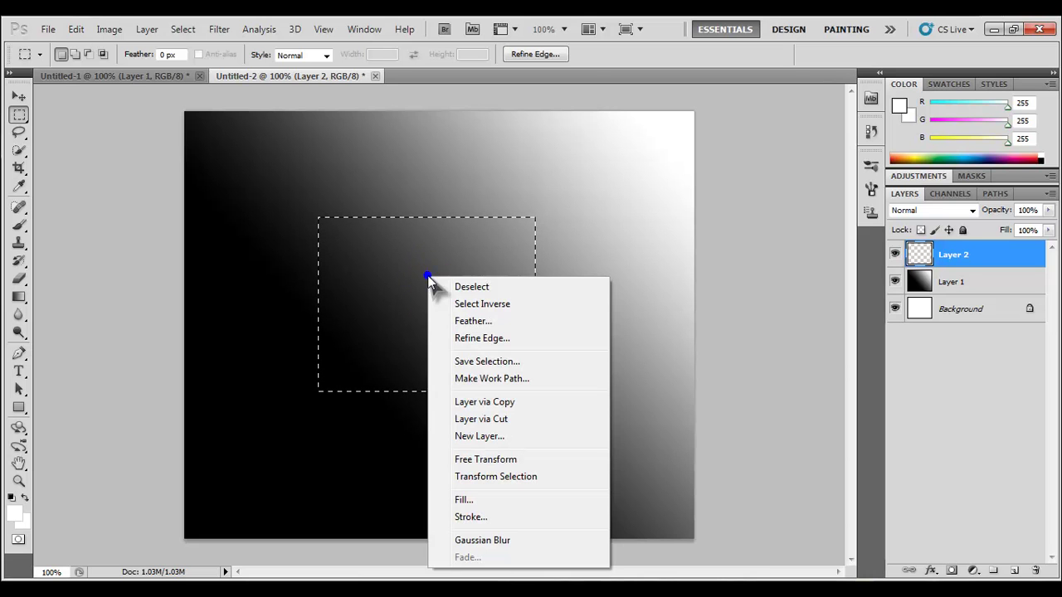
{"action": "left_click", "coordinate": [504, 422]}
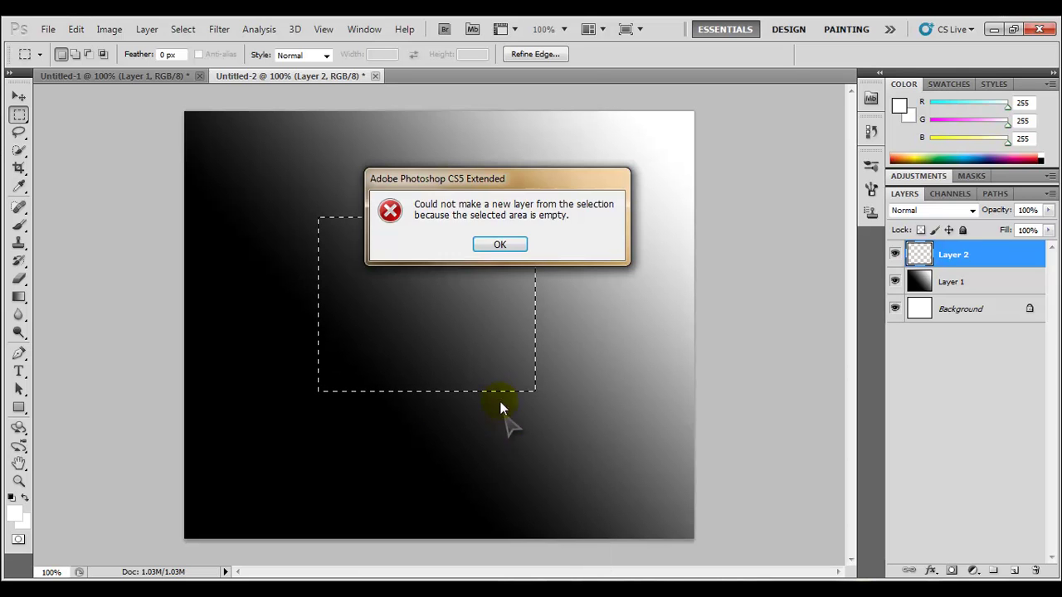
{"action": "left_click", "coordinate": [499, 245]}
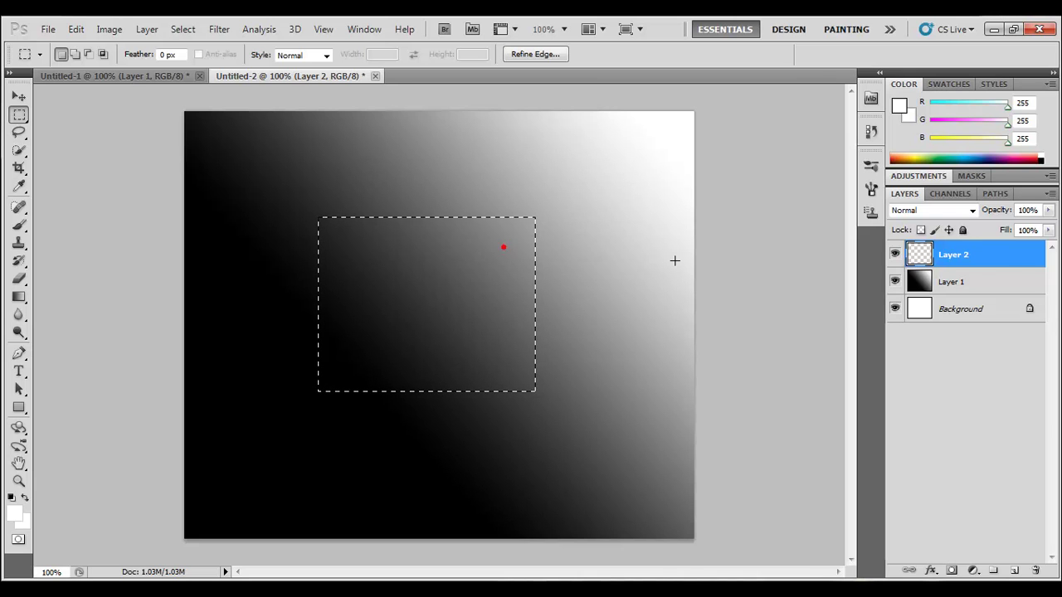
- Cut the rectangular selection from Layer 1 to a new layer
{"action": "left_click", "coordinate": [972, 286]}
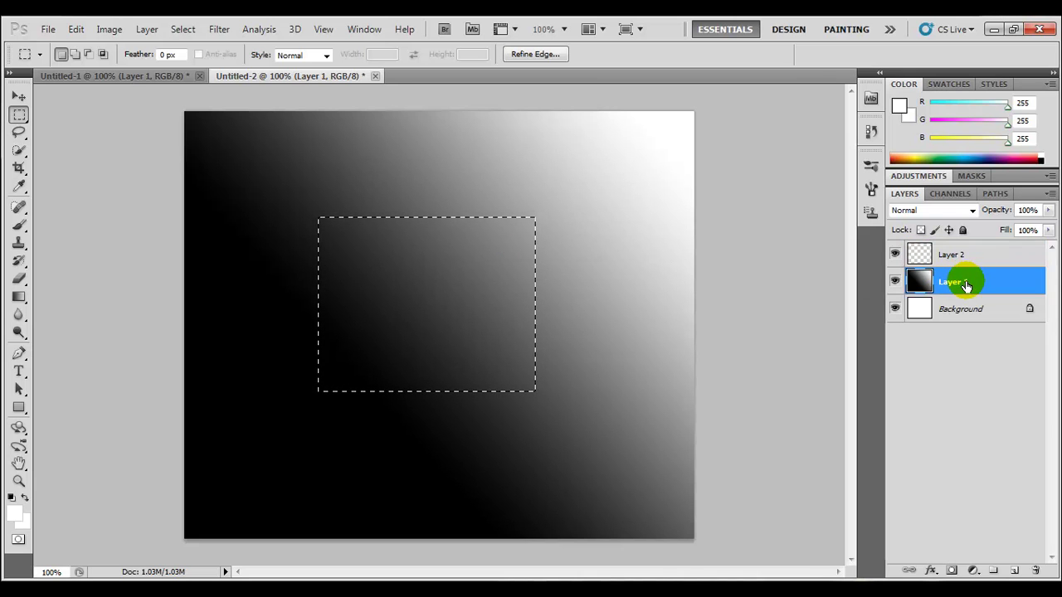
{"action": "right_click", "coordinate": [390, 272]}
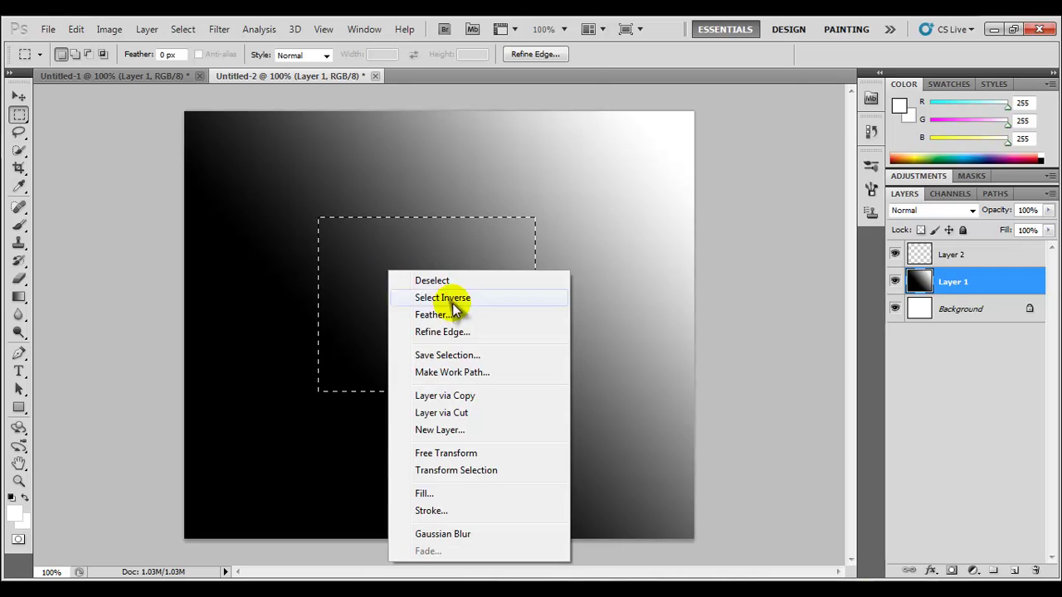
{"action": "left_click", "coordinate": [443, 413]}
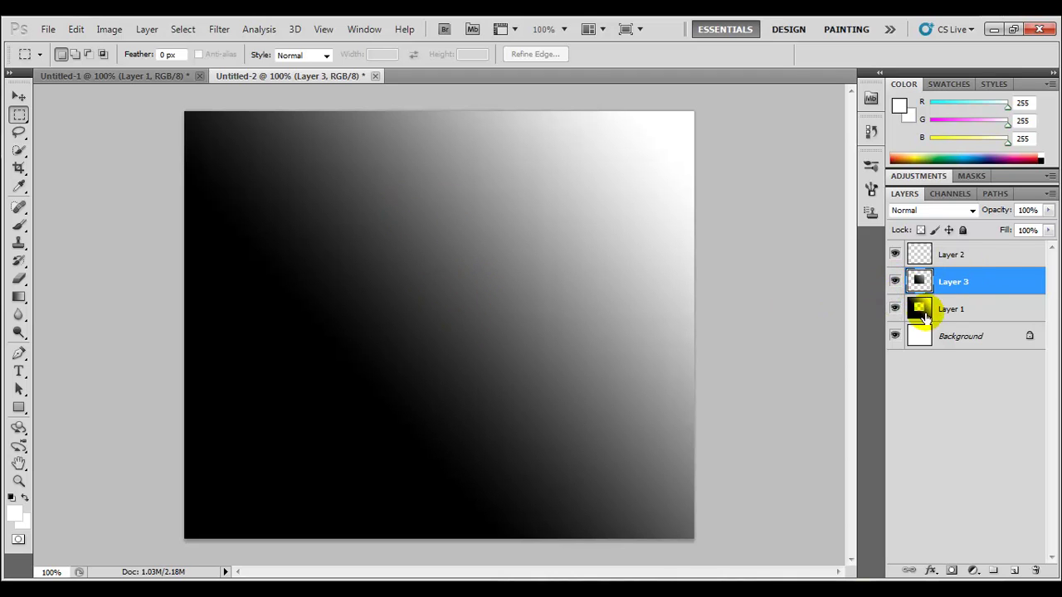
- Alternately hide and show Layer 1 and Layer 3 to examine the cut-out rectangle and the hole it left
{"action": "left_click", "coordinate": [895, 309]}
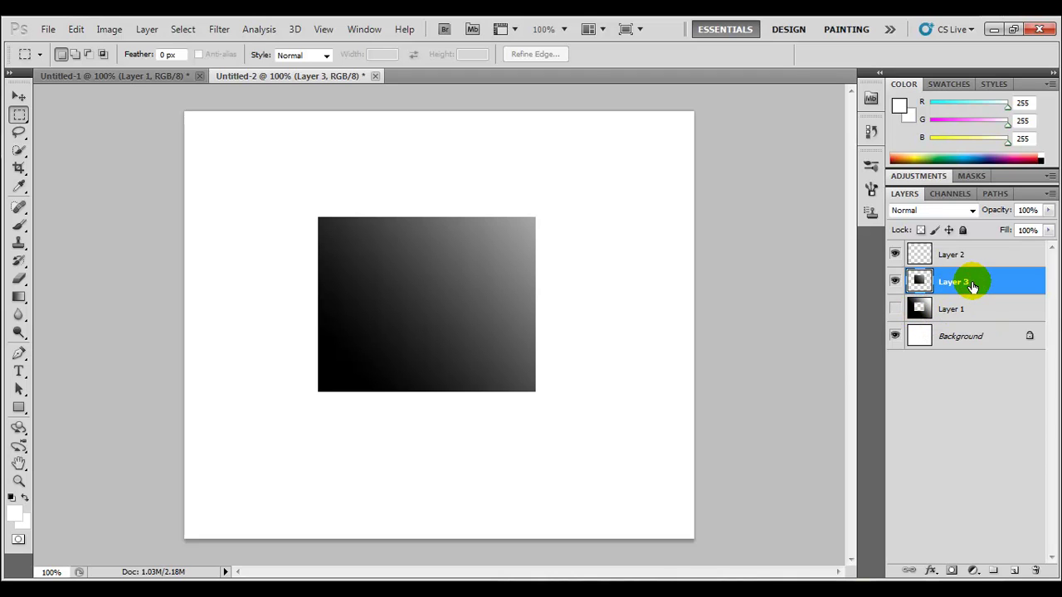
{"action": "left_click", "coordinate": [894, 281]}
{"action": "left_click", "coordinate": [894, 308]}
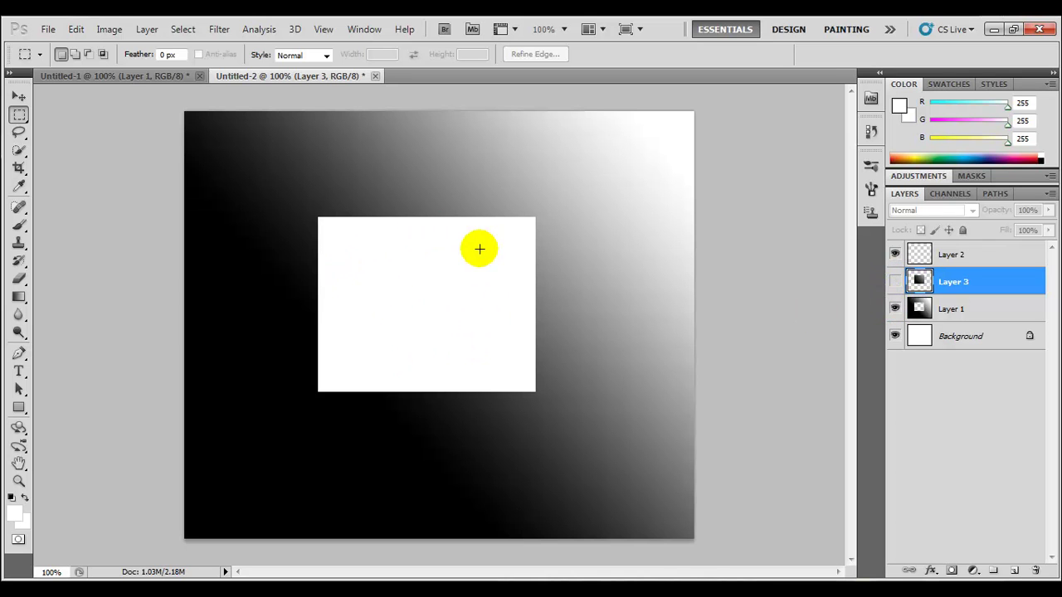
{"action": "left_click", "coordinate": [894, 281]}
{"action": "left_click", "coordinate": [892, 308]}
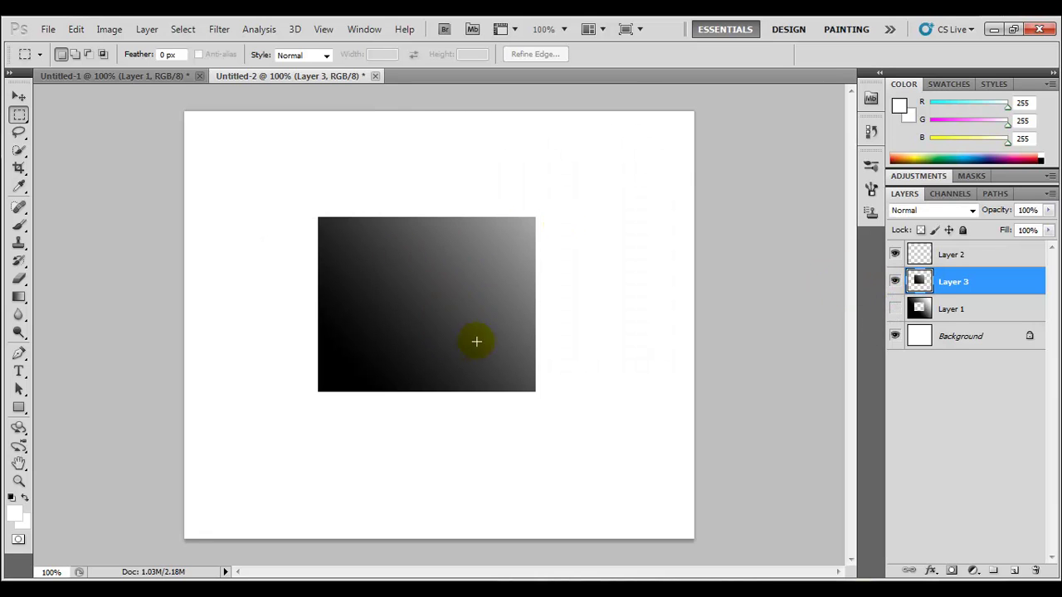
- Move the cut-out rectangle on Layer 3 slightly up and to the right, and undo back to before the cut
{"action": "left_click", "coordinate": [19, 97]}
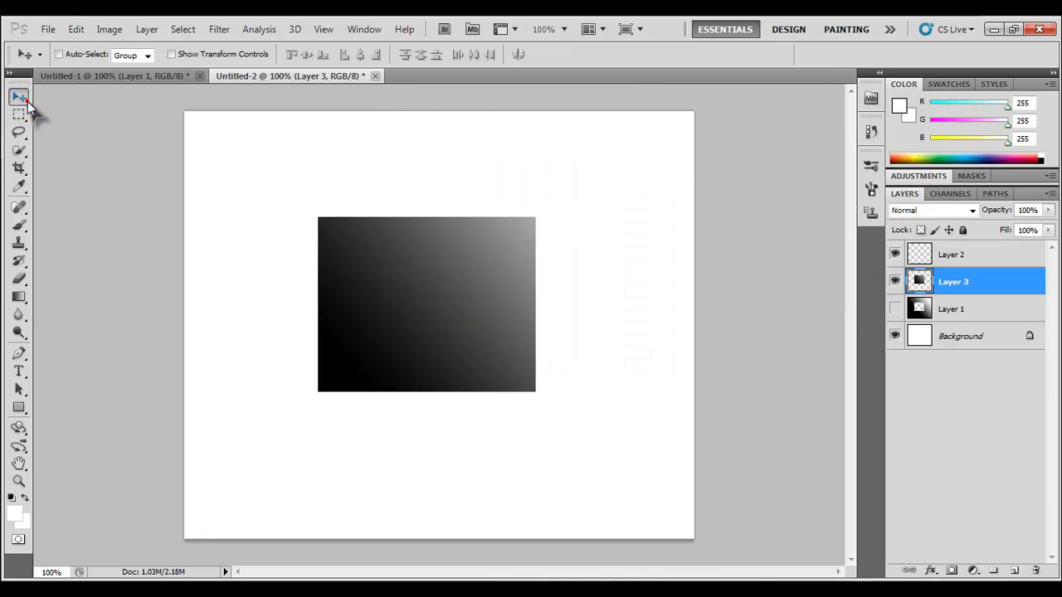
{"action": "left_click_drag", "start_coordinate": [333, 301], "coordinate": [345, 278]}
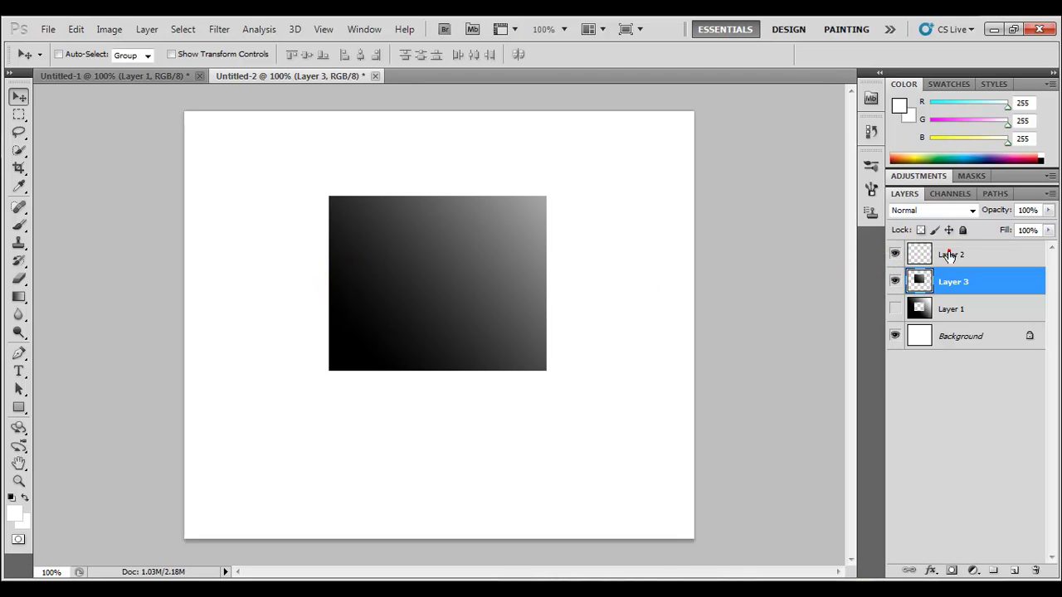
{"action": "left_click", "coordinate": [950, 257]}
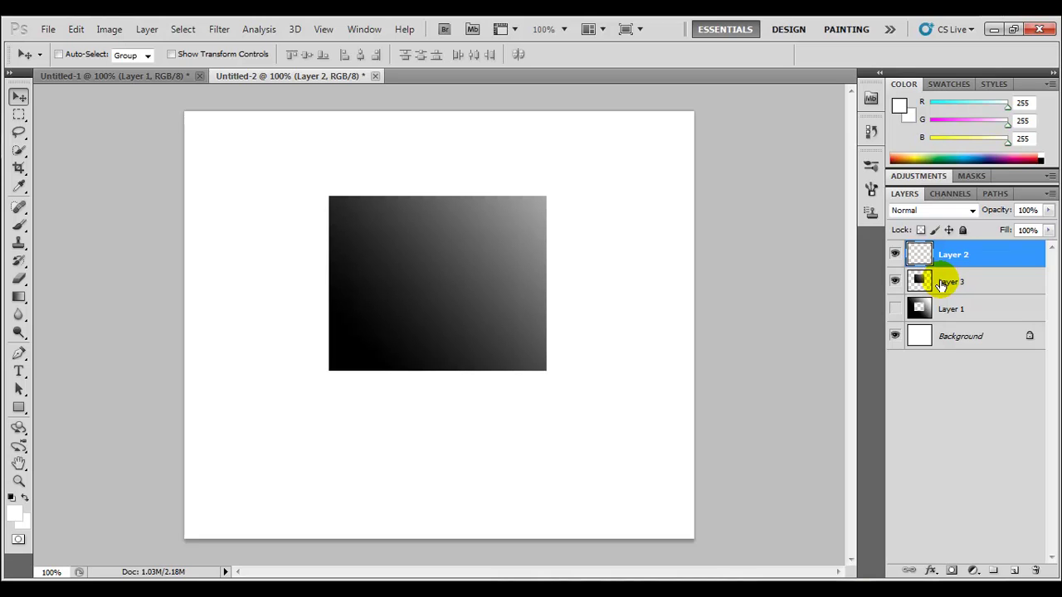
{"action": "left_click", "coordinate": [941, 284]}
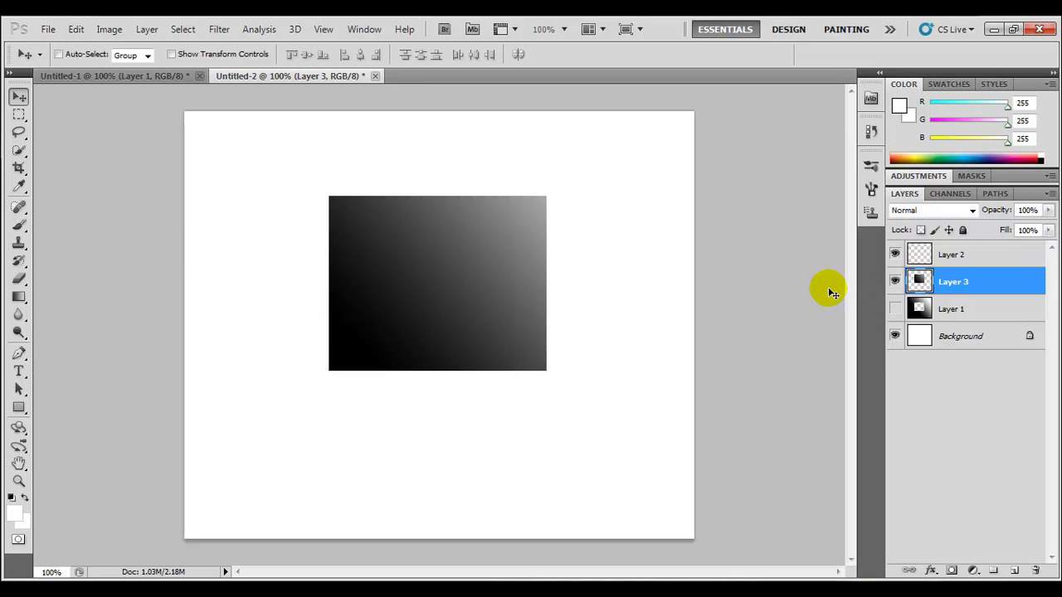
{"action": "key", "text": "ctrl+alt+z"}
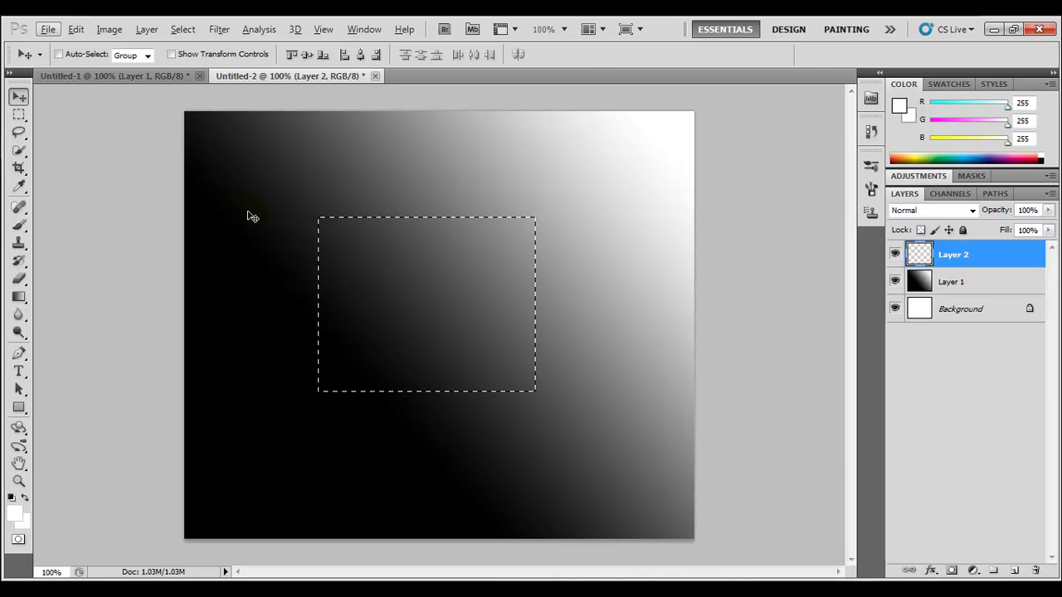
- Activate Layer 1 and subtract a rectangular area from the upper-right corner of the rectangular marquee selection
{"action": "left_click", "coordinate": [946, 281]}
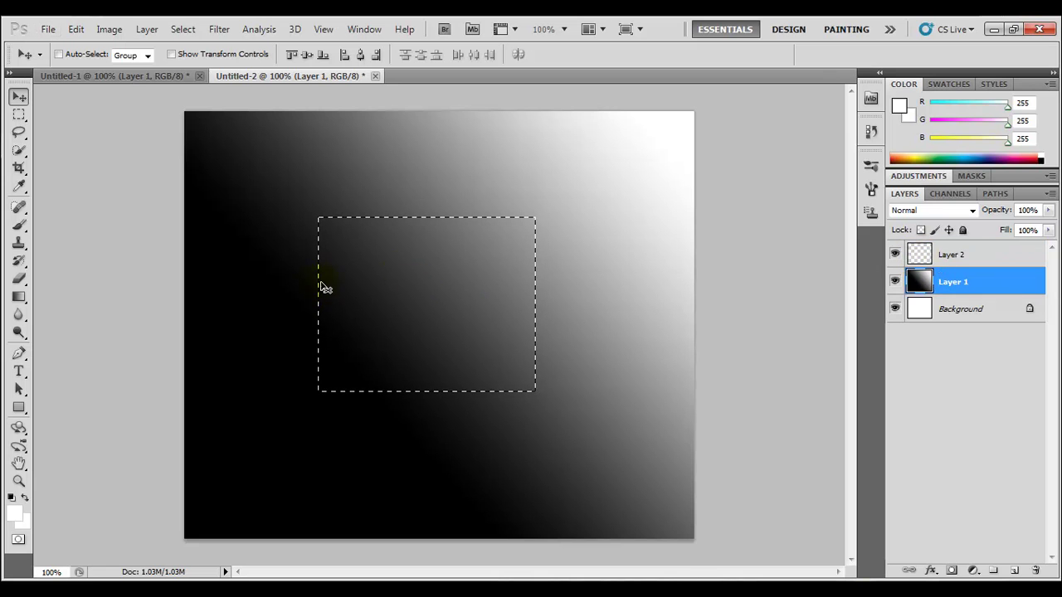
{"action": "left_click", "coordinate": [19, 115]}
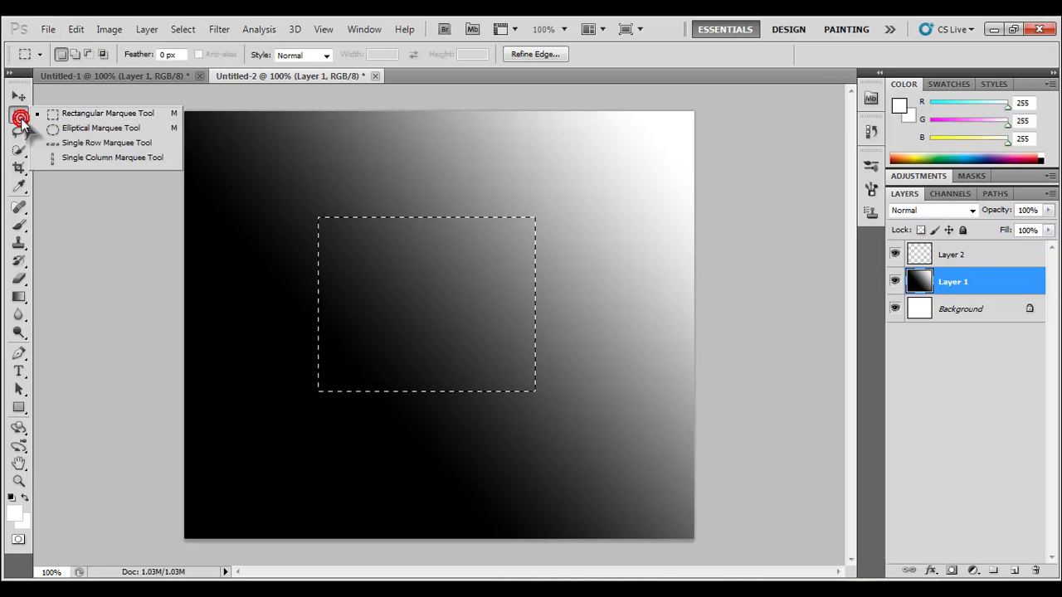
{"action": "left_click", "coordinate": [117, 116]}
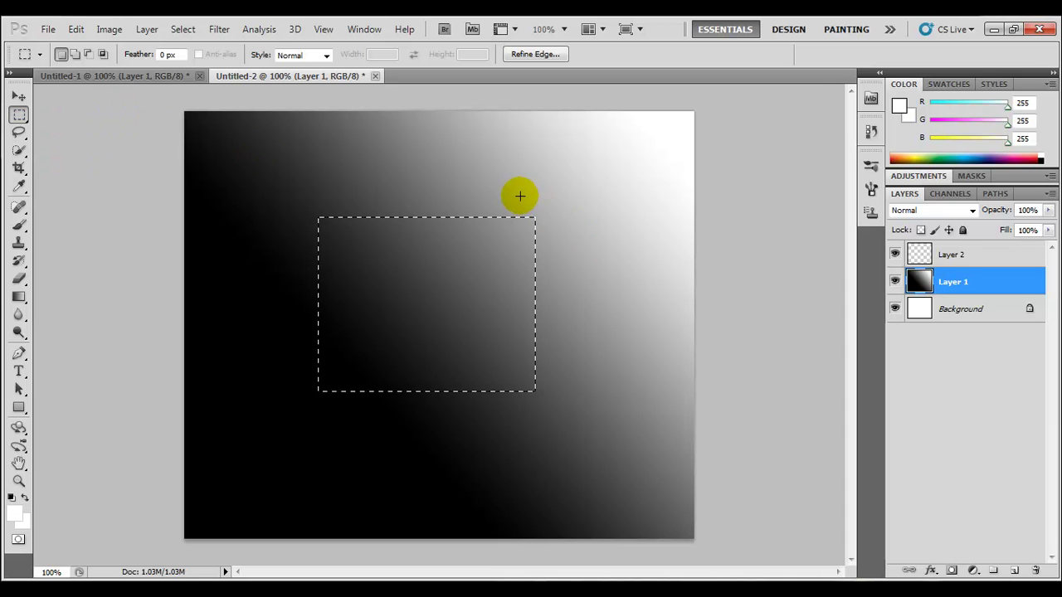
{"action": "key", "text": "alt"}
{"action": "left_click_drag", "start_coordinate": [458, 177], "coordinate": [584, 326]}
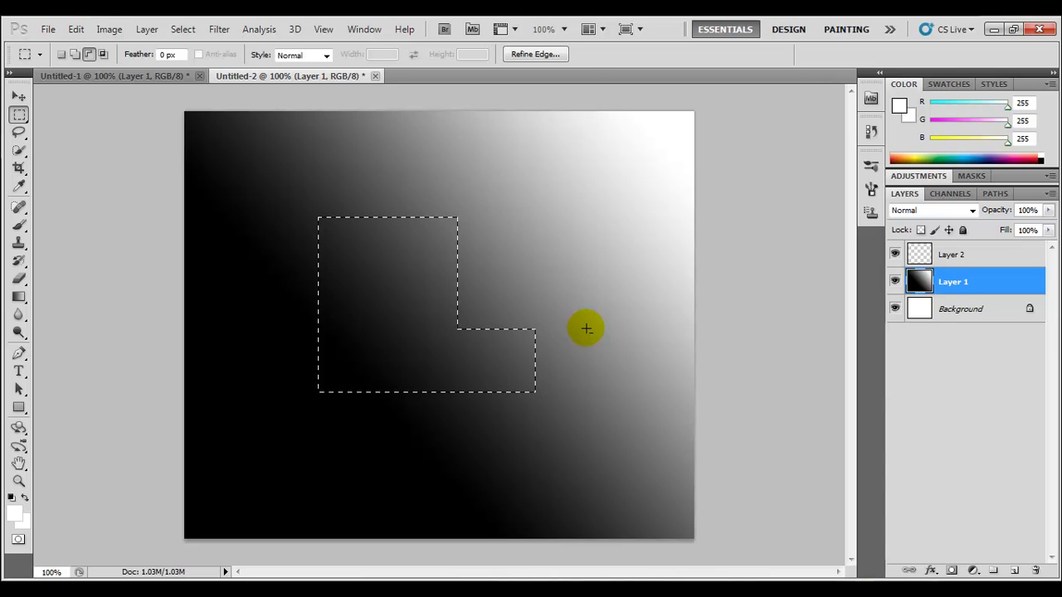
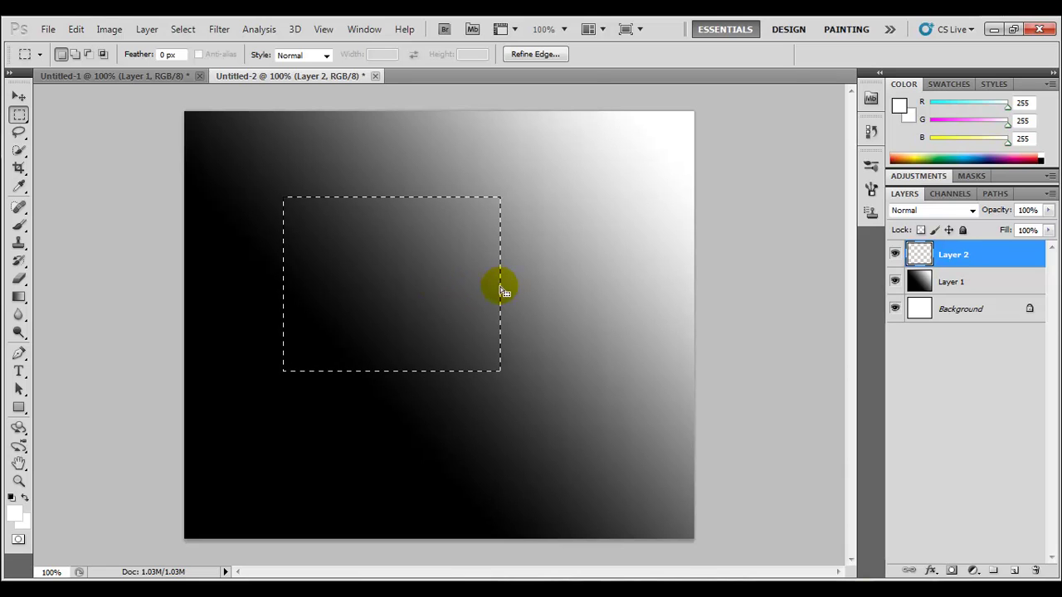
- Deselect the rectangle, draw a wide elliptical marquee selection on Layer 1, and adjust its position near the canvas center
{"action": "left_click", "coordinate": [407, 277]}
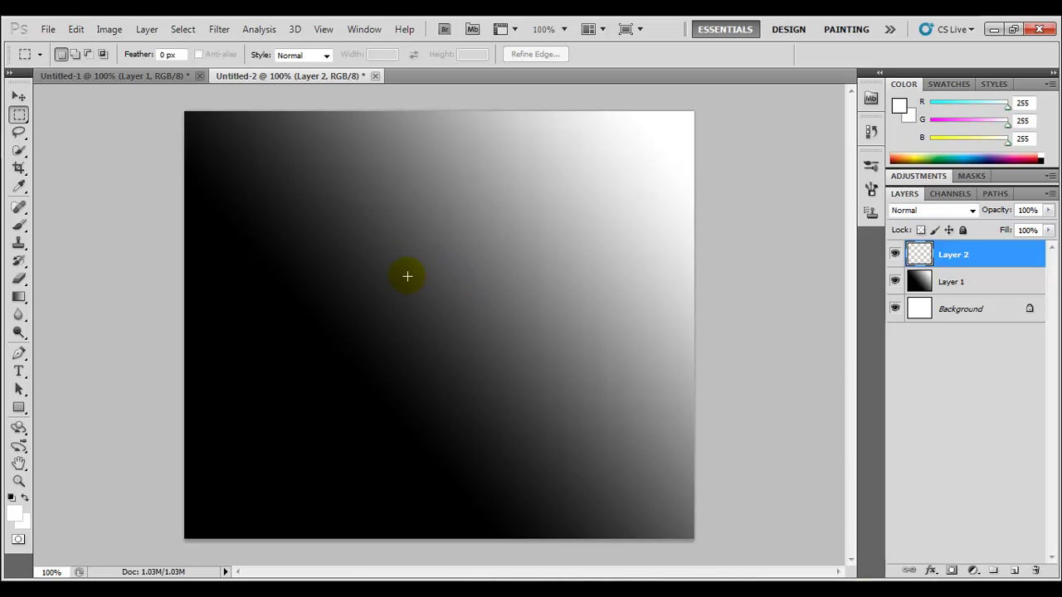
{"action": "left_click", "coordinate": [967, 281]}
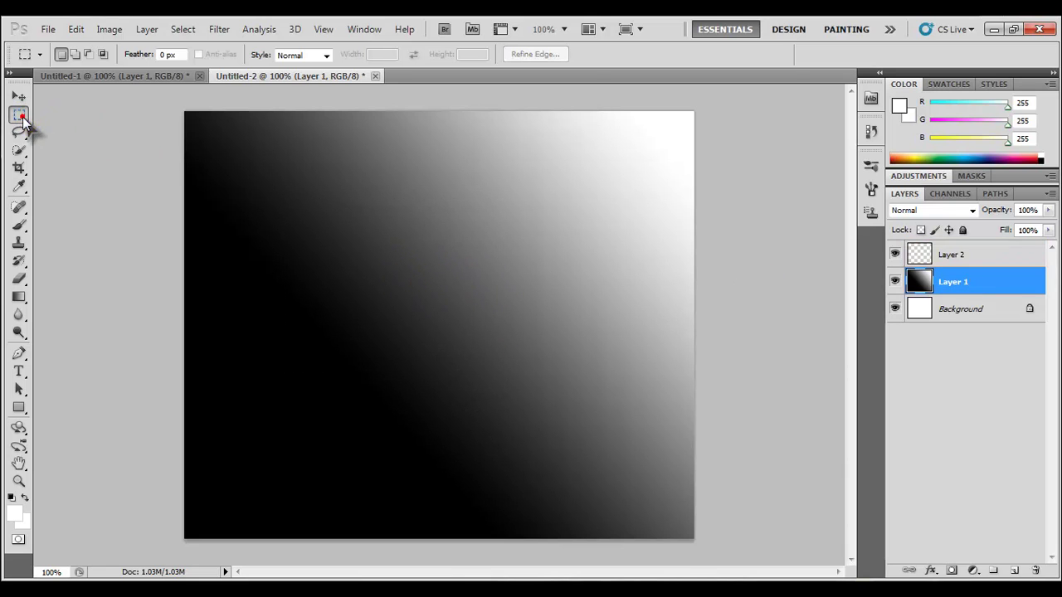
{"action": "left_click", "coordinate": [22, 116]}
{"action": "left_click", "coordinate": [73, 128]}
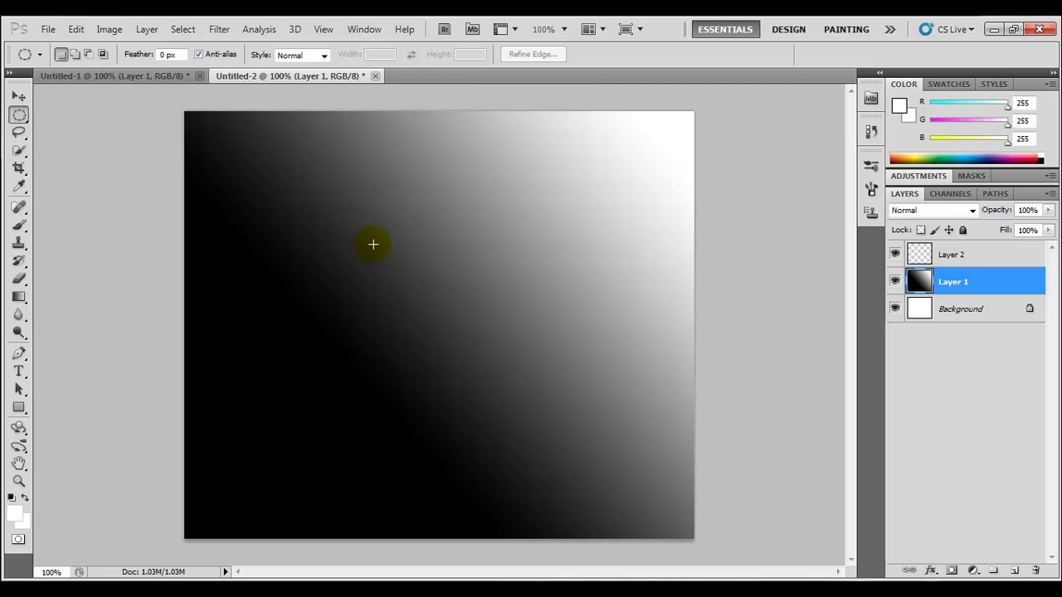
{"action": "left_click_drag", "start_coordinate": [302, 243], "coordinate": [589, 371]}
{"action": "left_click_drag", "start_coordinate": [407, 301], "coordinate": [433, 301]}
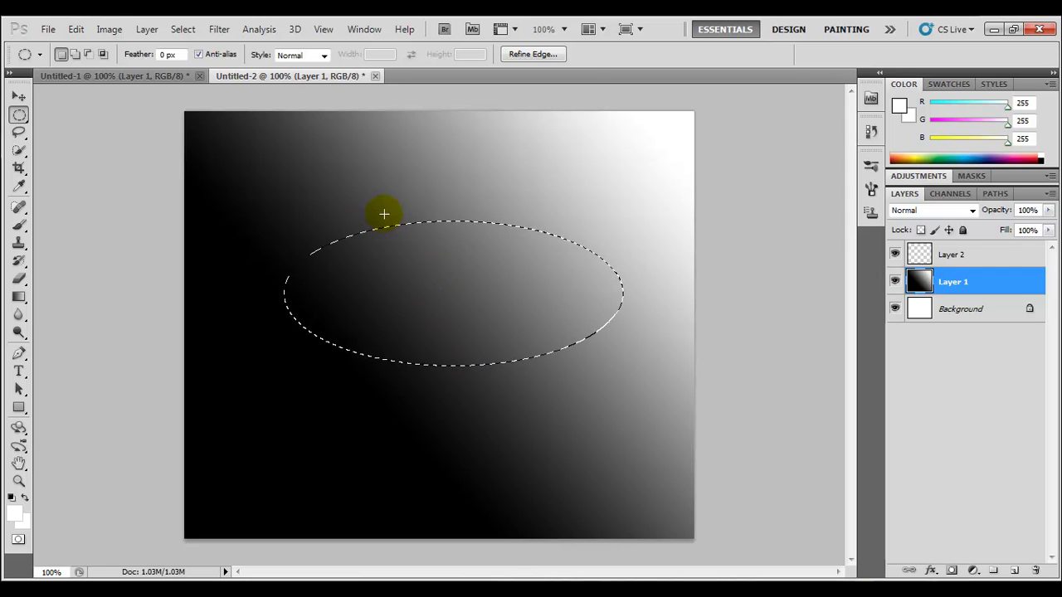
{"action": "left_click_drag", "start_coordinate": [440, 282], "coordinate": [433, 285]}
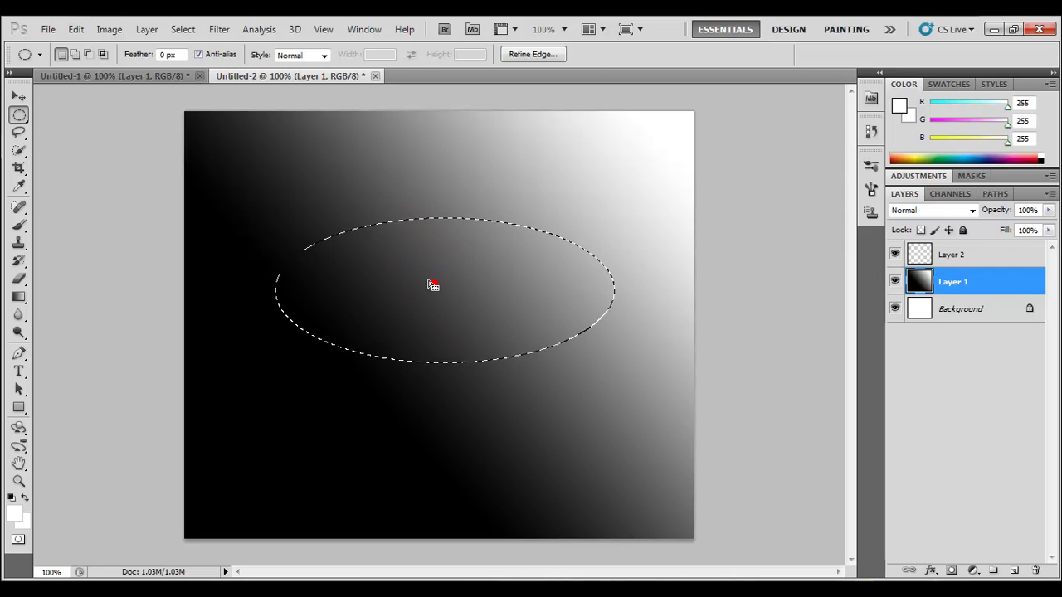
- Cut the elliptical selection from Layer 1 to a new layer and hide Layer 1, leaving the cut-out ellipse visible
{"action": "right_click", "coordinate": [433, 284]}
{"action": "left_click", "coordinate": [479, 418]}
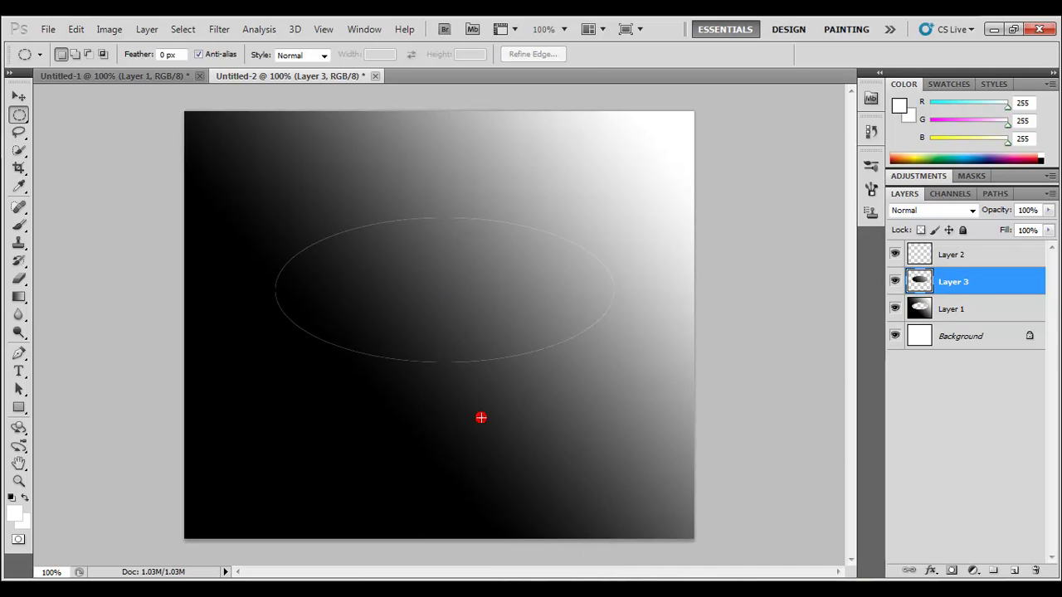
{"action": "left_click", "coordinate": [894, 282]}
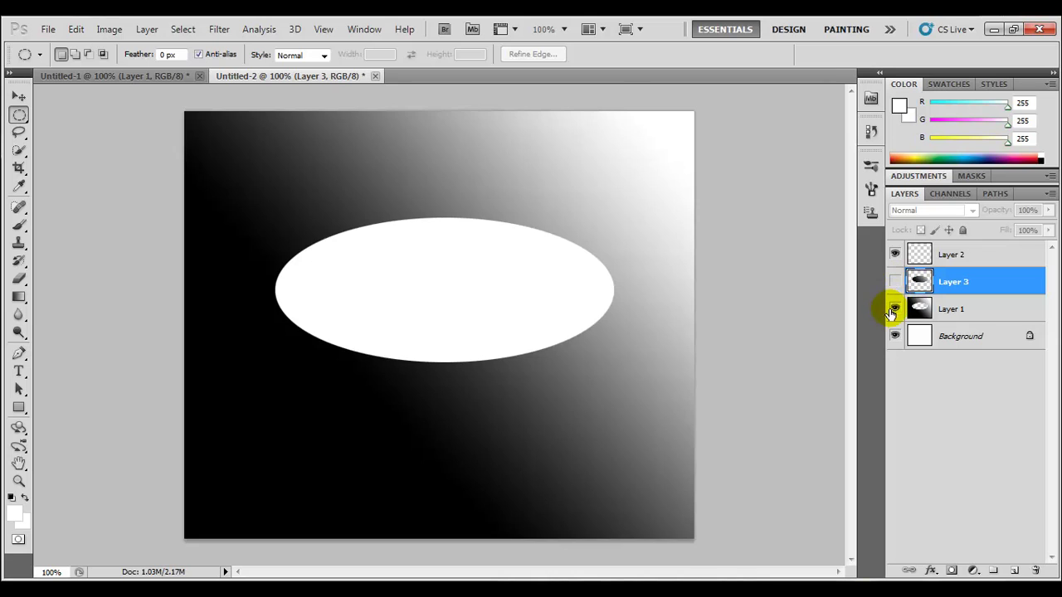
{"action": "left_click", "coordinate": [894, 309]}
{"action": "left_click", "coordinate": [894, 282]}
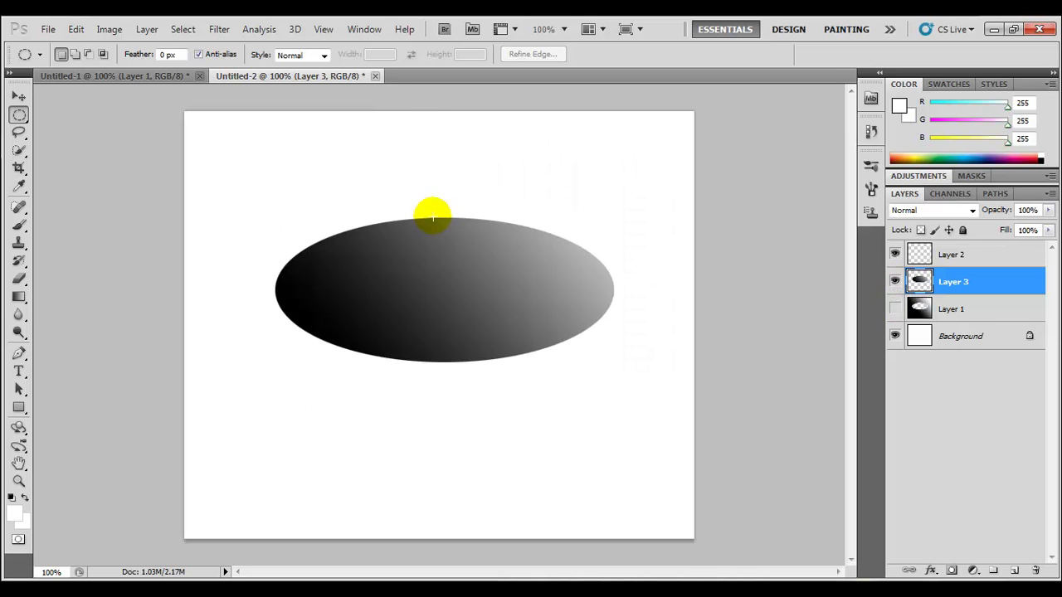
- Draw a tall rectangular marquee selection and move it over the right part of the ellipse on Layer 3
{"action": "left_click", "coordinate": [19, 115]}
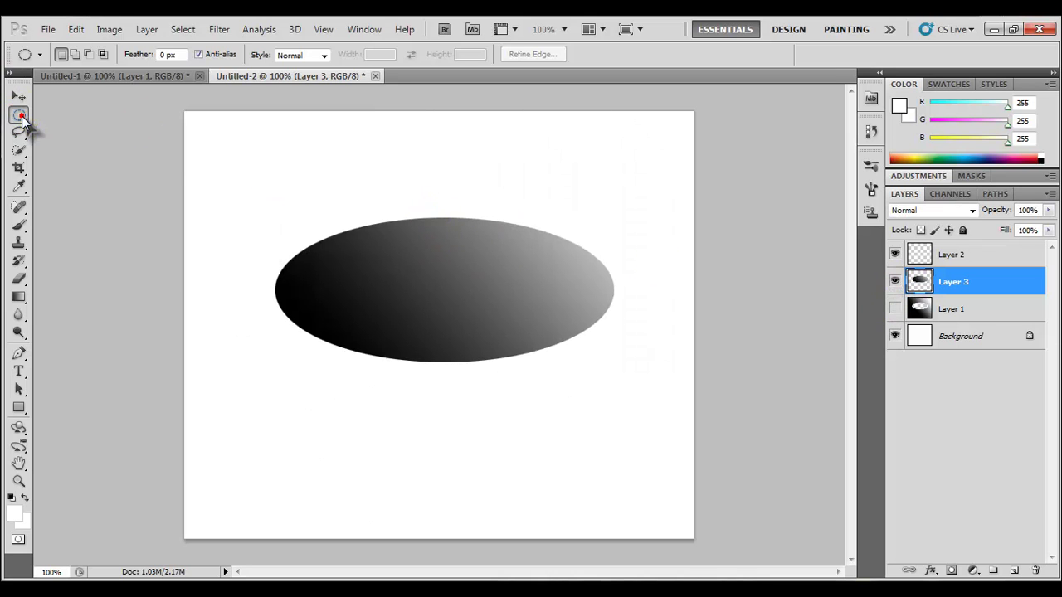
{"action": "left_click", "coordinate": [79, 113]}
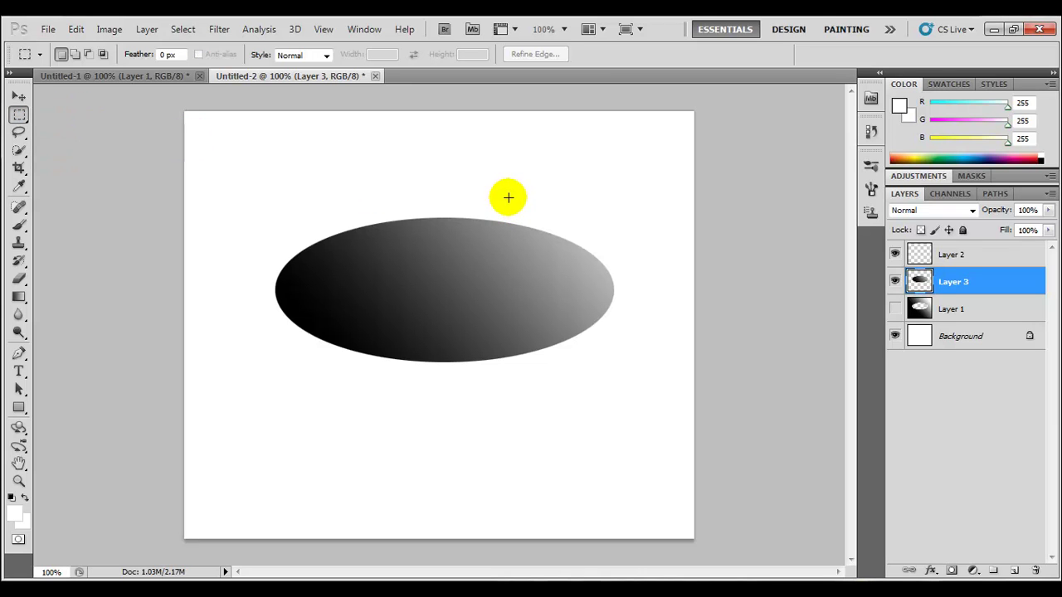
{"action": "mouse_move", "coordinate": [508, 197]}
{"action": "left_mouse_down"}
{"action": "mouse_move", "coordinate": [536, 224]}
{"action": "mouse_move", "coordinate": [536, 263]}
{"action": "mouse_move", "coordinate": [553, 291]}
{"action": "mouse_move", "coordinate": [535, 251]}
{"action": "mouse_move", "coordinate": [550, 280]}
{"action": "left_mouse_up"}
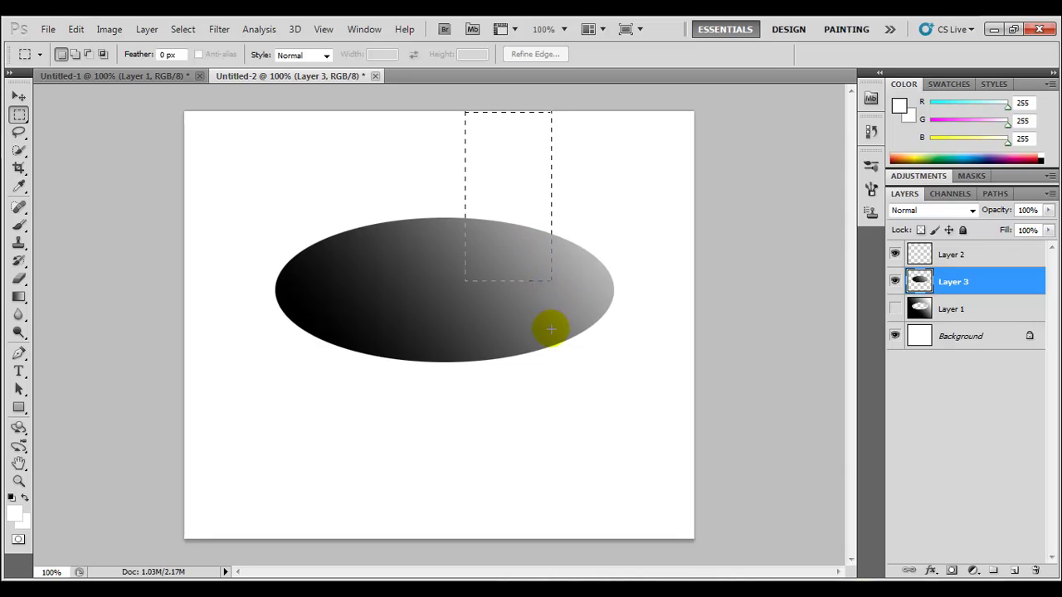
{"action": "left_click_drag", "start_coordinate": [509, 180], "coordinate": [539, 248]}
- Cut the selected strip of the ellipse to a new layer and hide that layer
{"action": "right_click", "coordinate": [535, 236]}
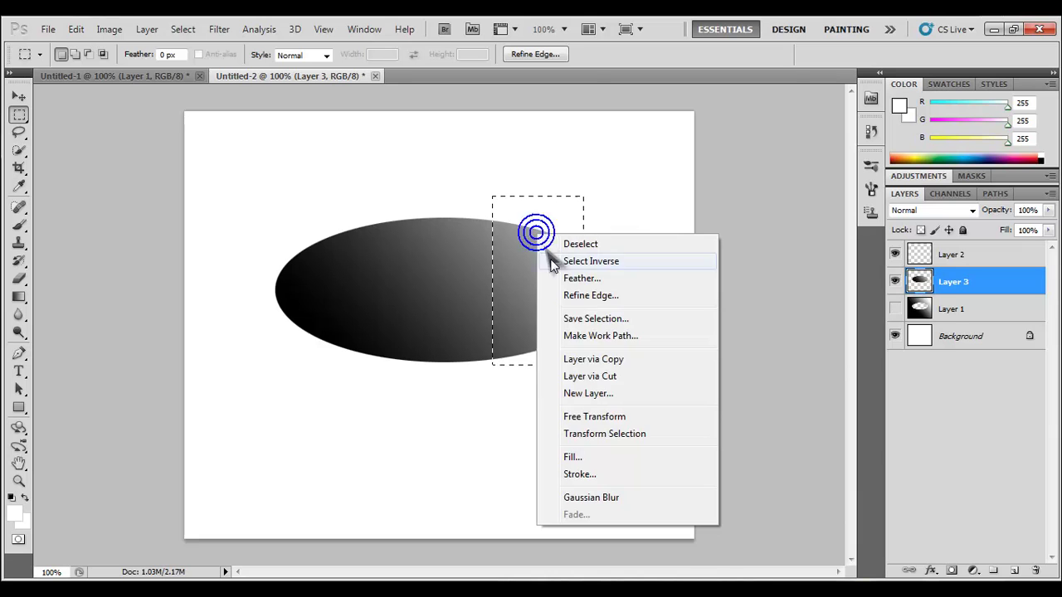
{"action": "left_click", "coordinate": [585, 374]}
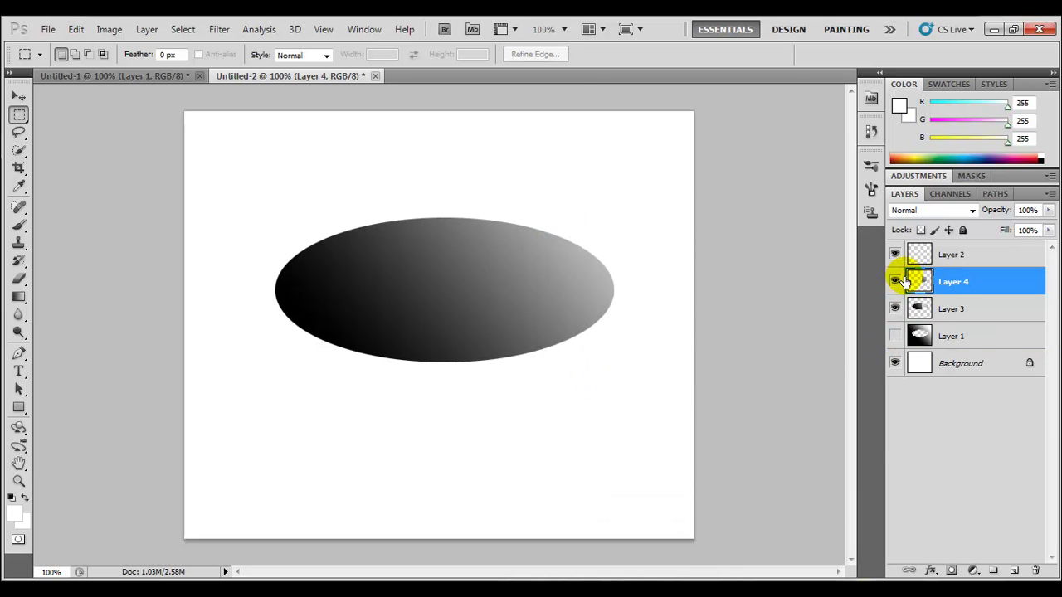
{"action": "left_click", "coordinate": [894, 283]}
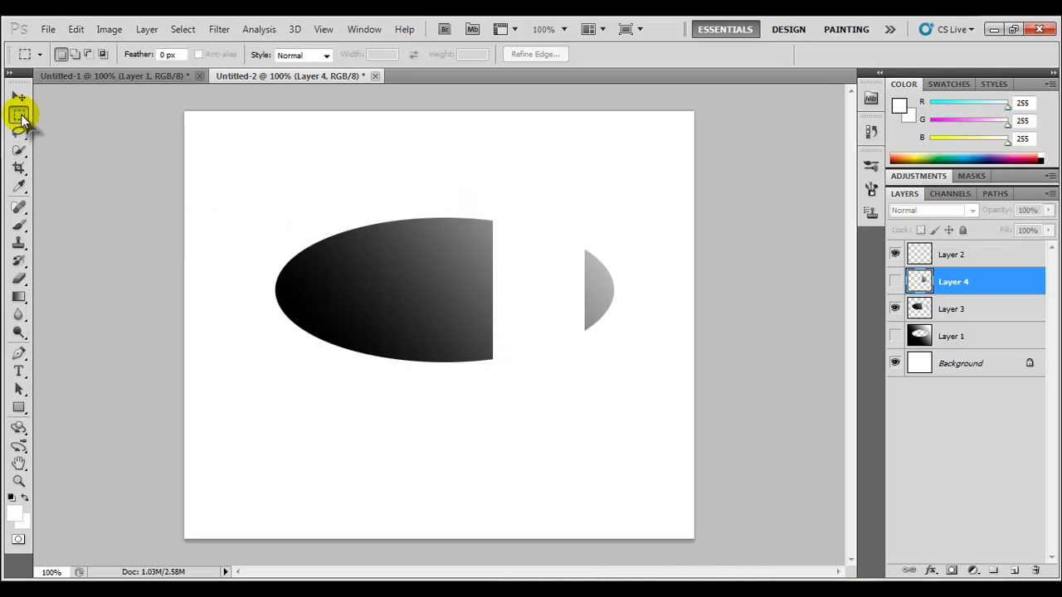
- Draw a long, flat elliptical marquee selection across the lower-left part of the remaining ellipse, extending past the canvas edge
{"action": "left_click_drag", "start_coordinate": [21, 116], "coordinate": [66, 131]}
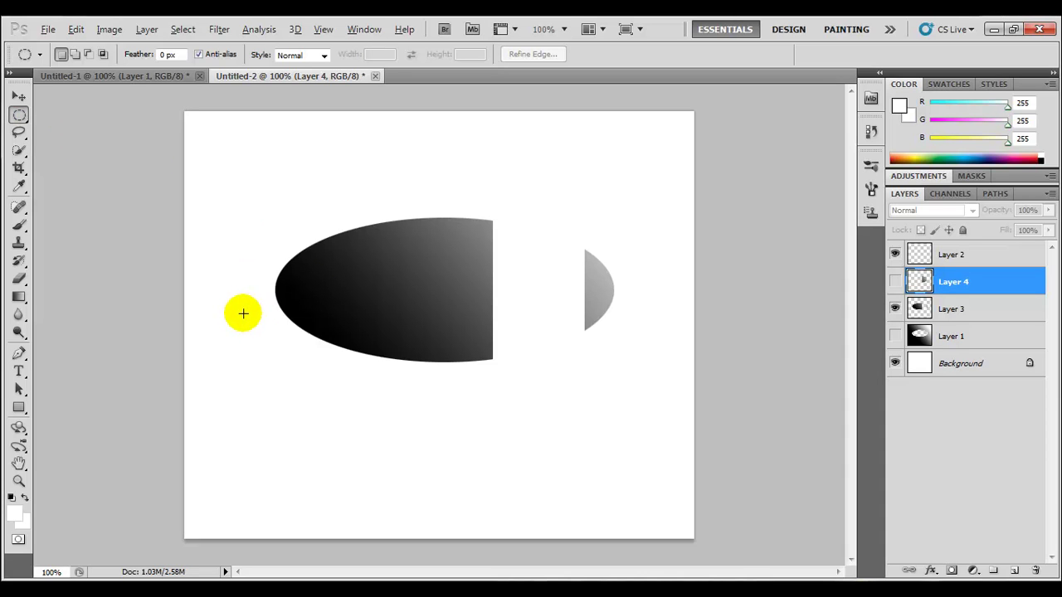
{"action": "left_click_drag", "start_coordinate": [219, 318], "coordinate": [413, 362]}
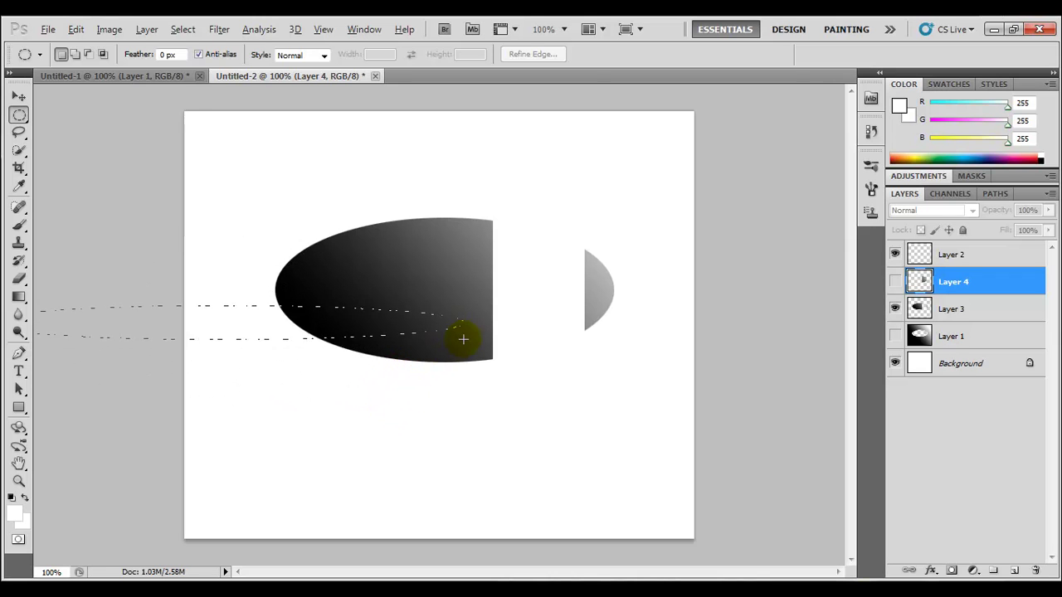
{"action": "left_click_drag", "start_coordinate": [449, 345], "coordinate": [456, 339]}
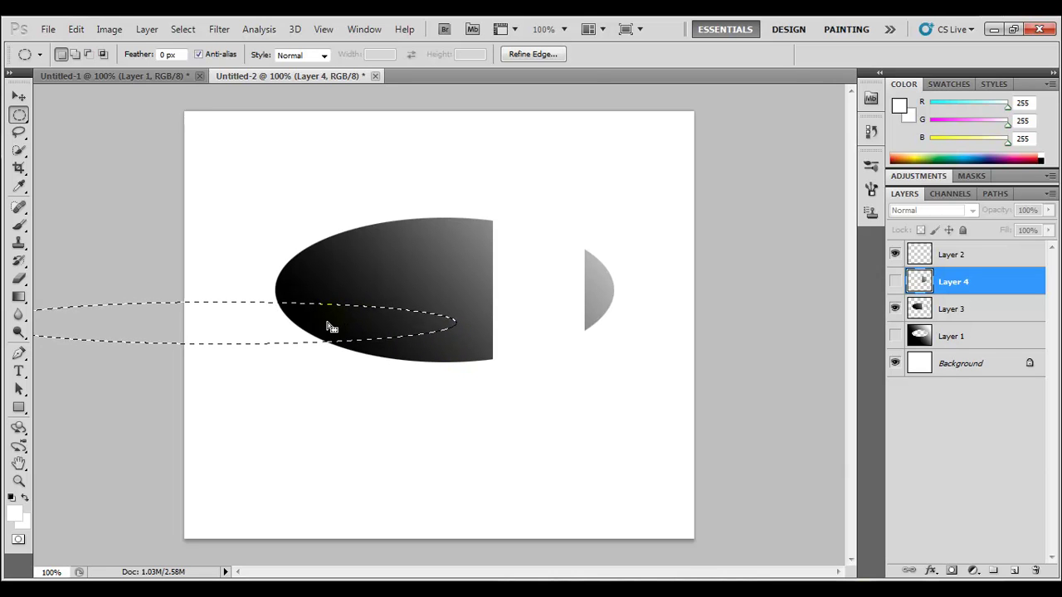
{"action": "left_click_drag", "start_coordinate": [332, 328], "coordinate": [334, 327]}
- Try to cut the flat elliptical selection to a new layer with the hidden Layer 4 active
{"action": "right_click", "coordinate": [334, 328]}
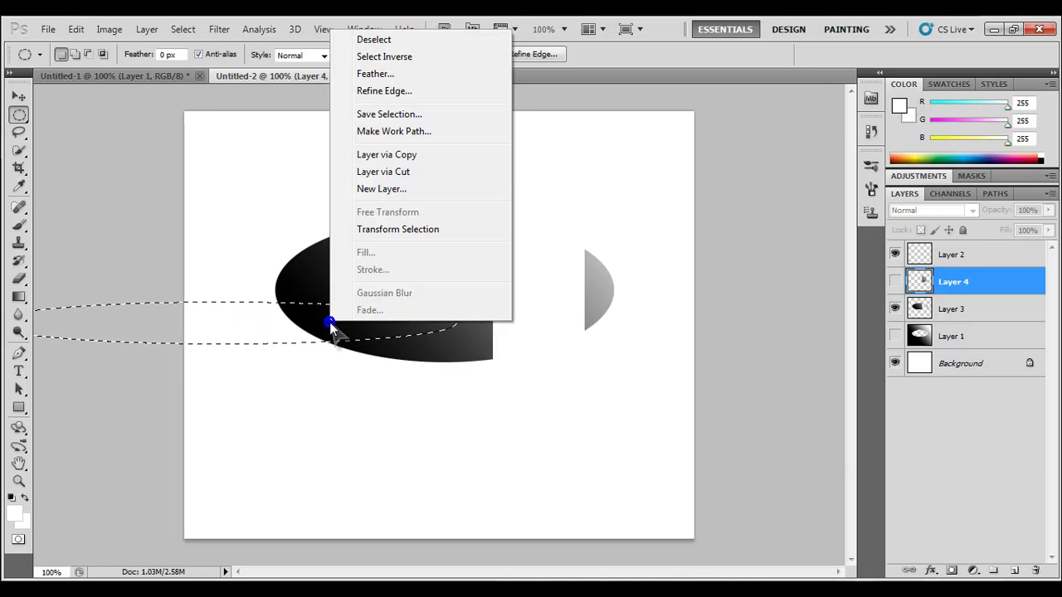
{"action": "left_click", "coordinate": [405, 174]}
{"action": "left_click", "coordinate": [503, 246]}
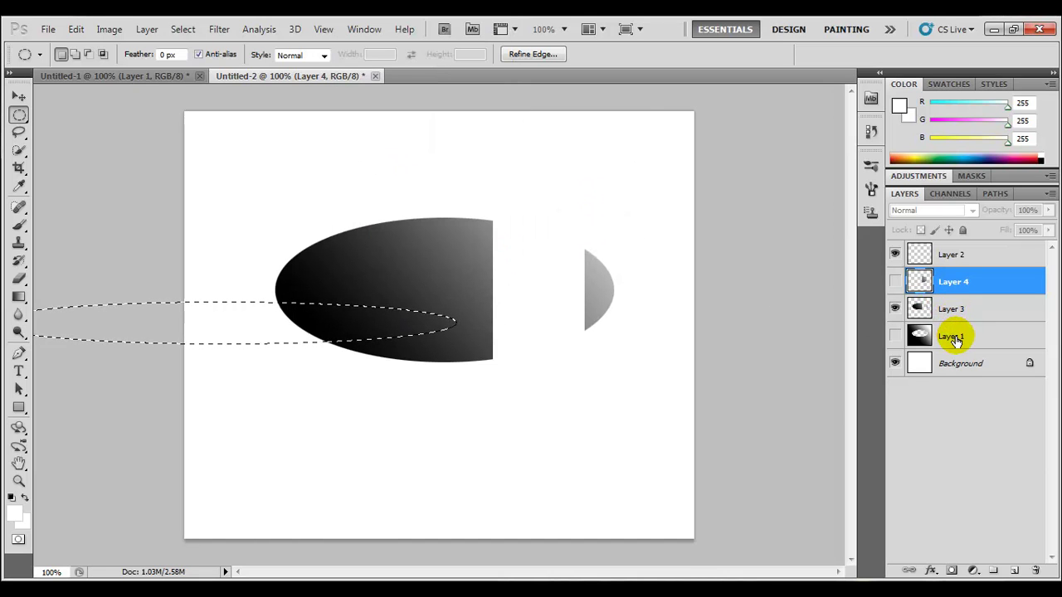
- Cut the flat elliptical selection from Layer 3 to a new layer and hide that layer to open the fish's mouth
{"action": "left_click", "coordinate": [947, 310]}
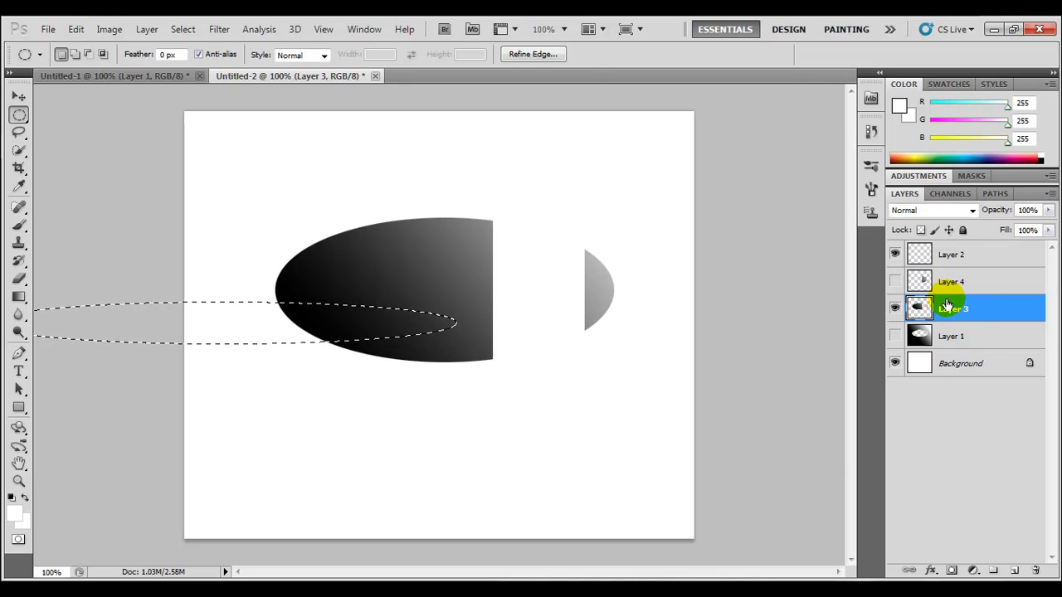
{"action": "right_click", "coordinate": [382, 320]}
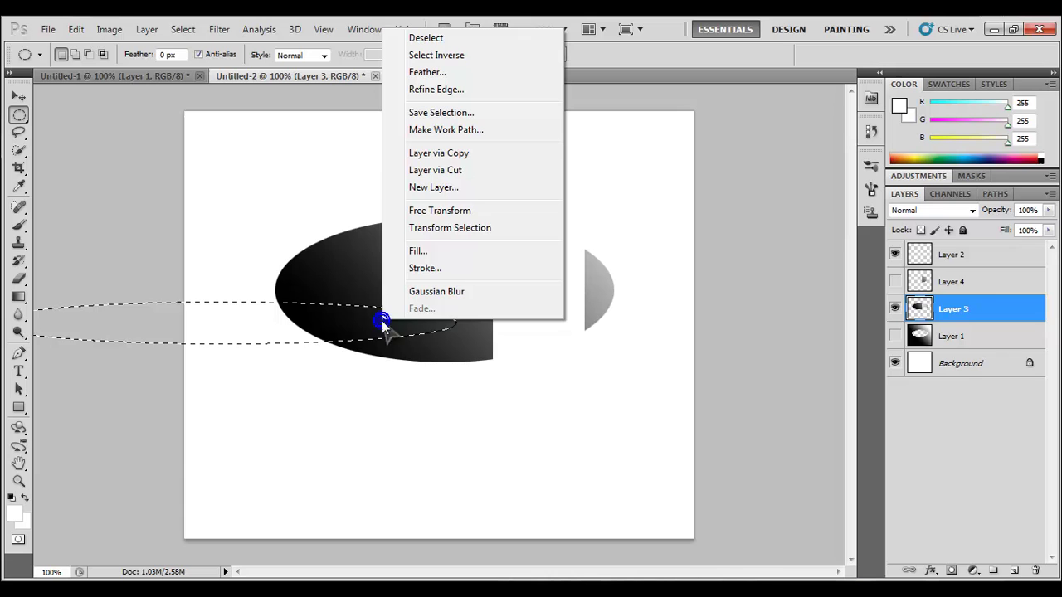
{"action": "left_click", "coordinate": [440, 170]}
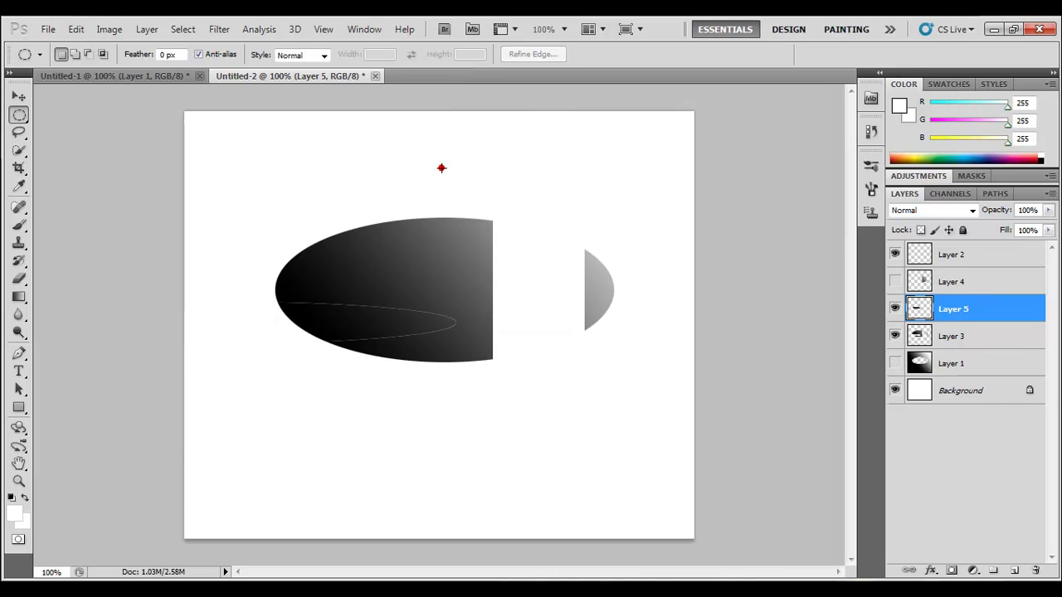
{"action": "left_click", "coordinate": [896, 309]}
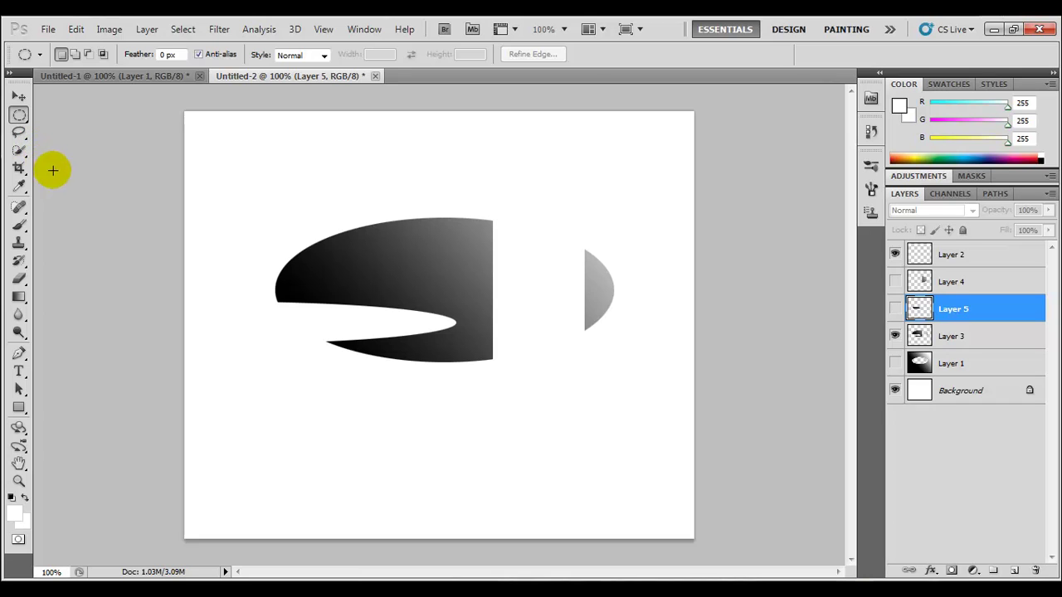
- Select a small ellipse above the mouth on Layer 3 as an eye, cut it to a new layer and hide that layer
{"action": "left_click", "coordinate": [962, 336]}
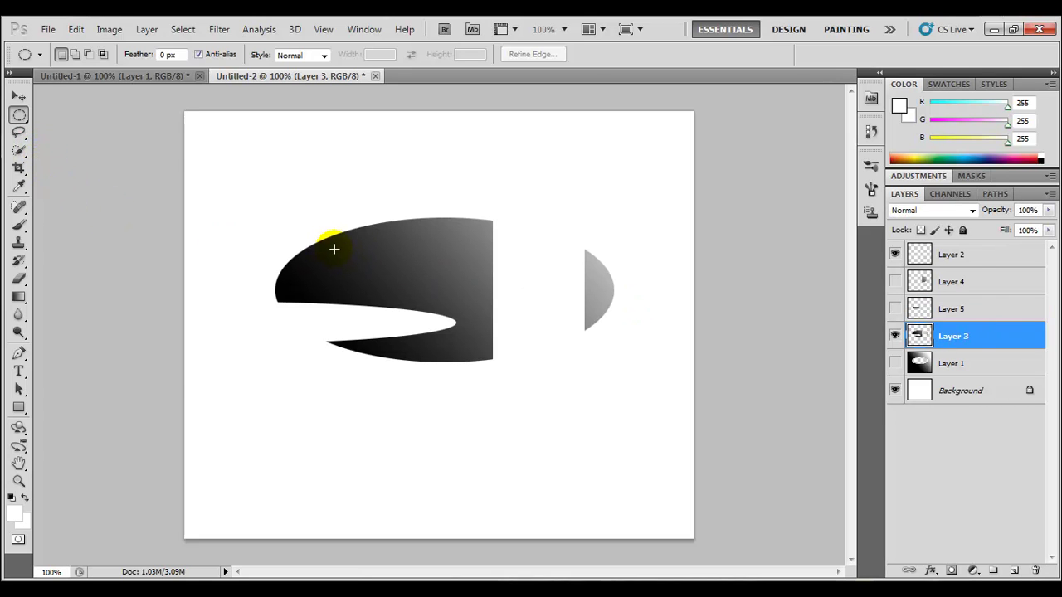
{"action": "left_click", "coordinate": [19, 114]}
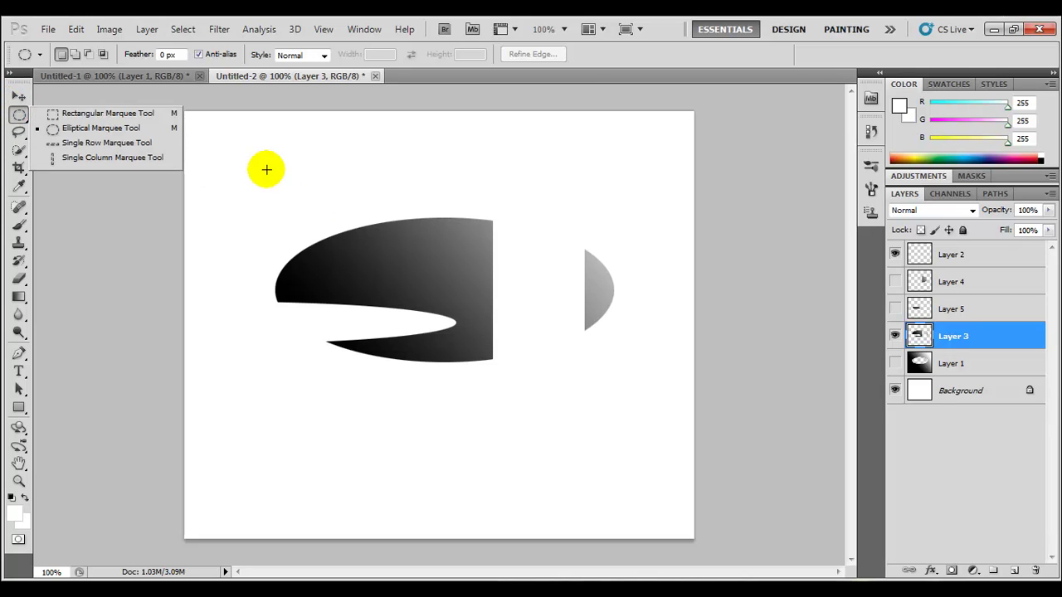
{"action": "left_click", "coordinate": [326, 256]}
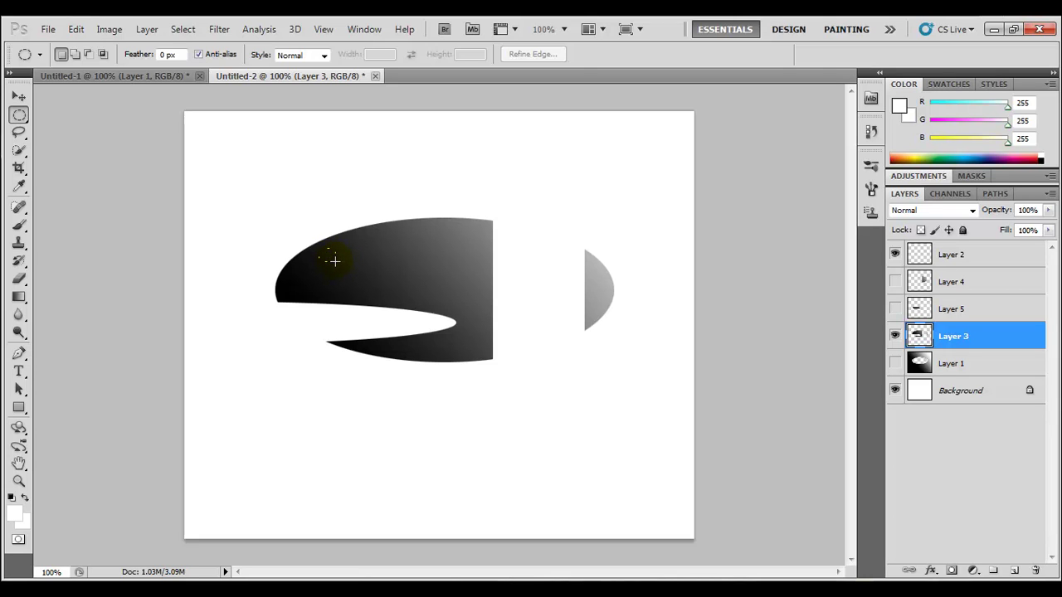
{"action": "left_click_drag", "start_coordinate": [333, 261], "coordinate": [334, 261]}
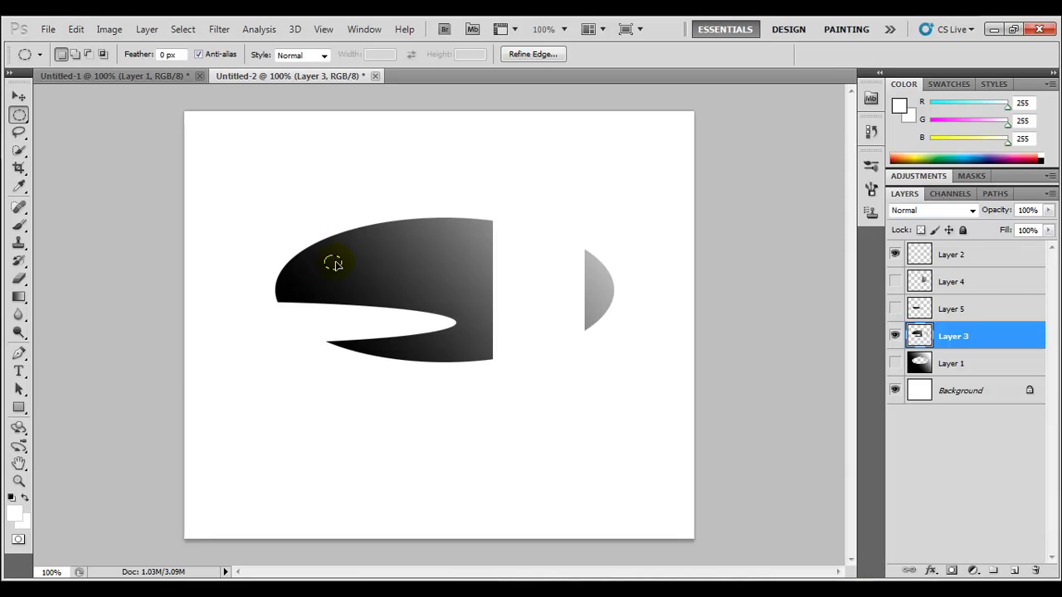
{"action": "right_click", "coordinate": [335, 262]}
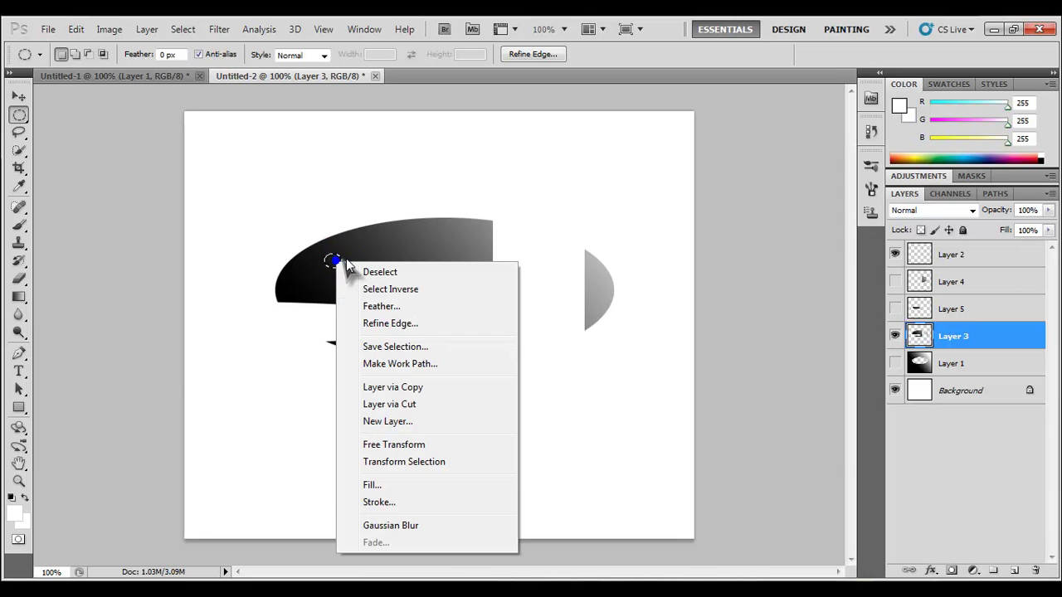
{"action": "left_click", "coordinate": [410, 404]}
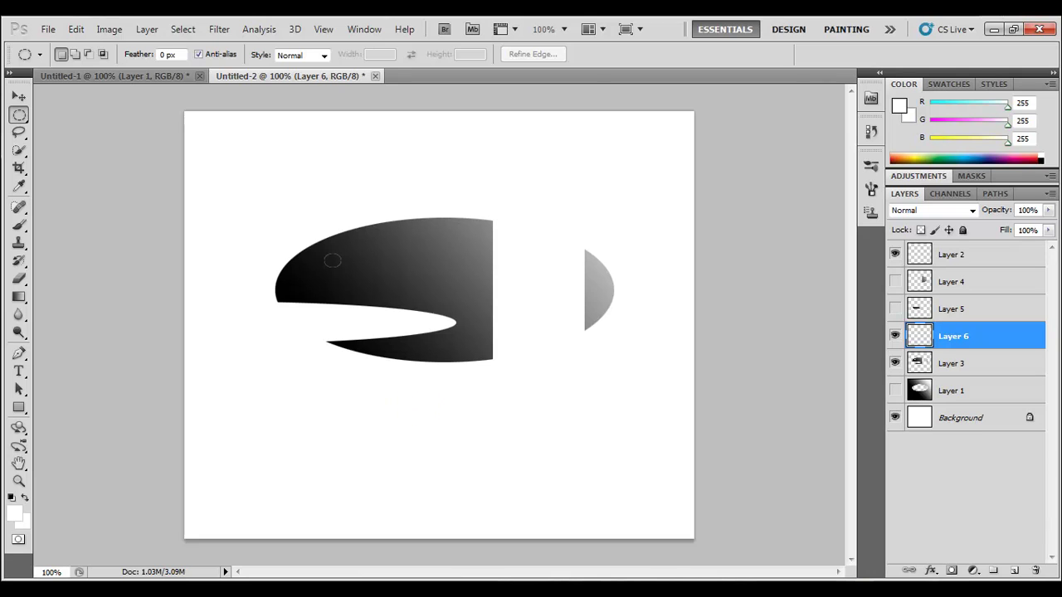
{"action": "left_click", "coordinate": [895, 335]}
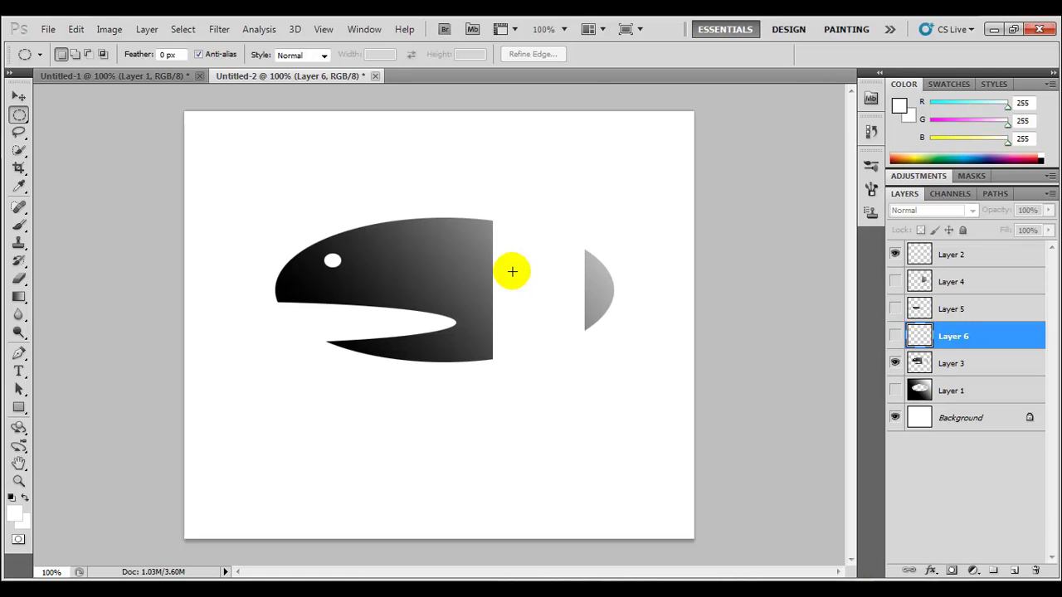
- Cut a rectangular marquee area across the straight right edge of the head on Layer 3 to a new layer and hide that layer
{"action": "left_click", "coordinate": [20, 118]}
{"action": "left_click", "coordinate": [87, 109]}
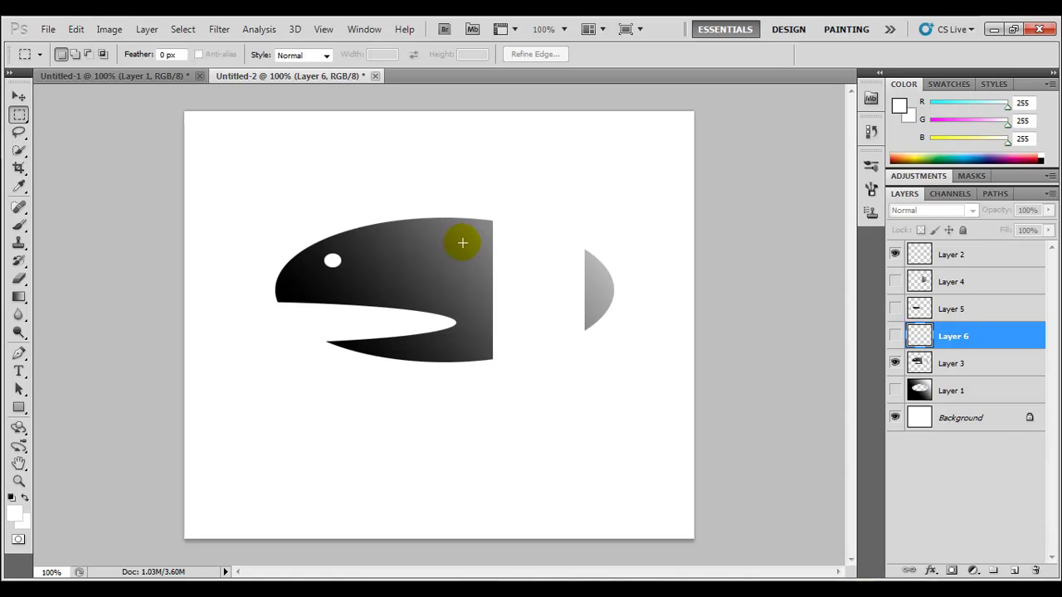
{"action": "left_click", "coordinate": [981, 366]}
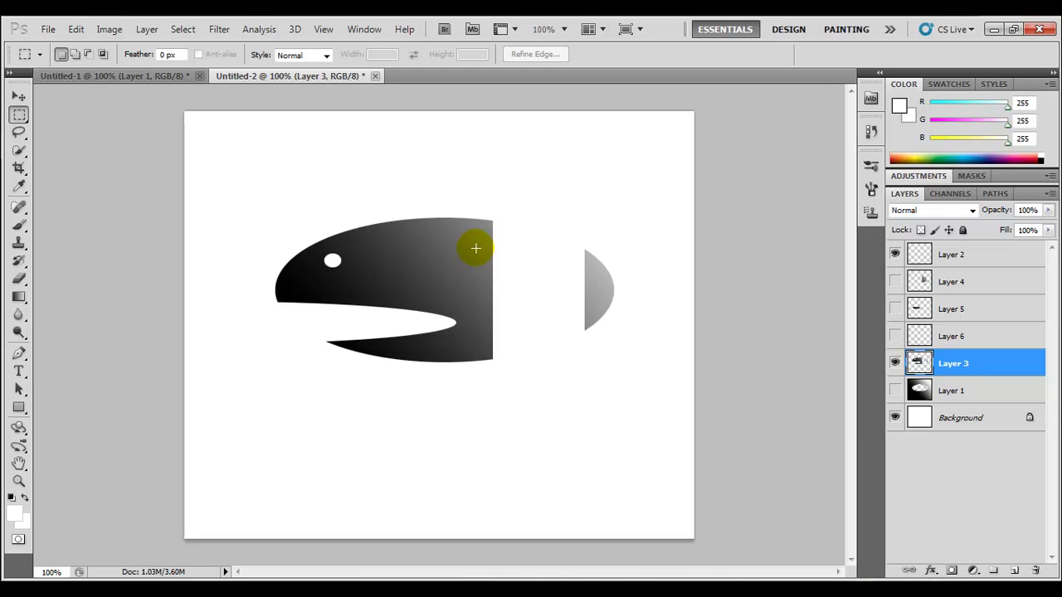
{"action": "left_click_drag", "start_coordinate": [519, 264], "coordinate": [527, 295]}
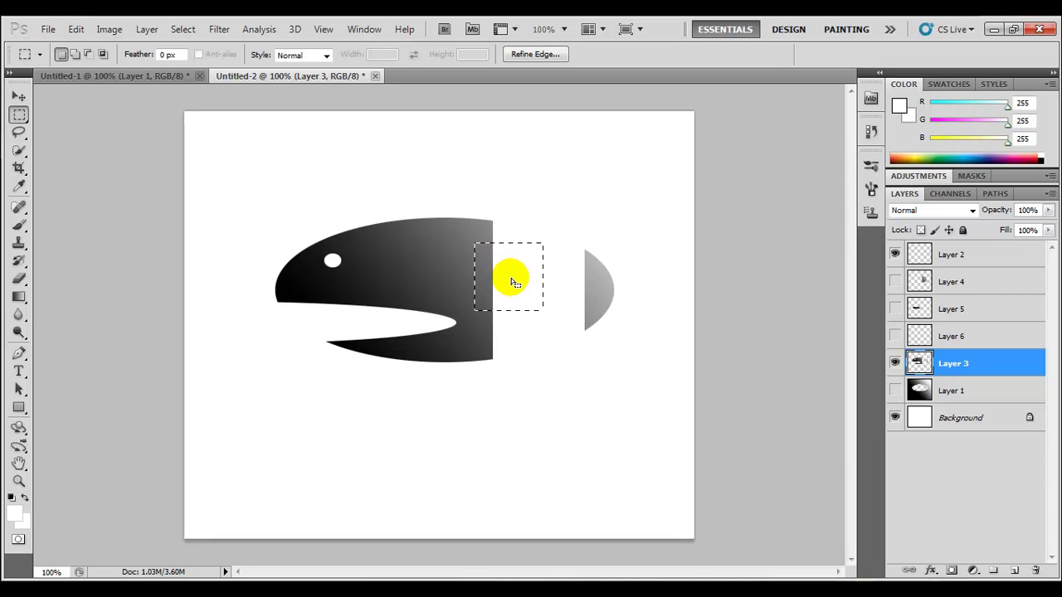
{"action": "right_click", "coordinate": [506, 279]}
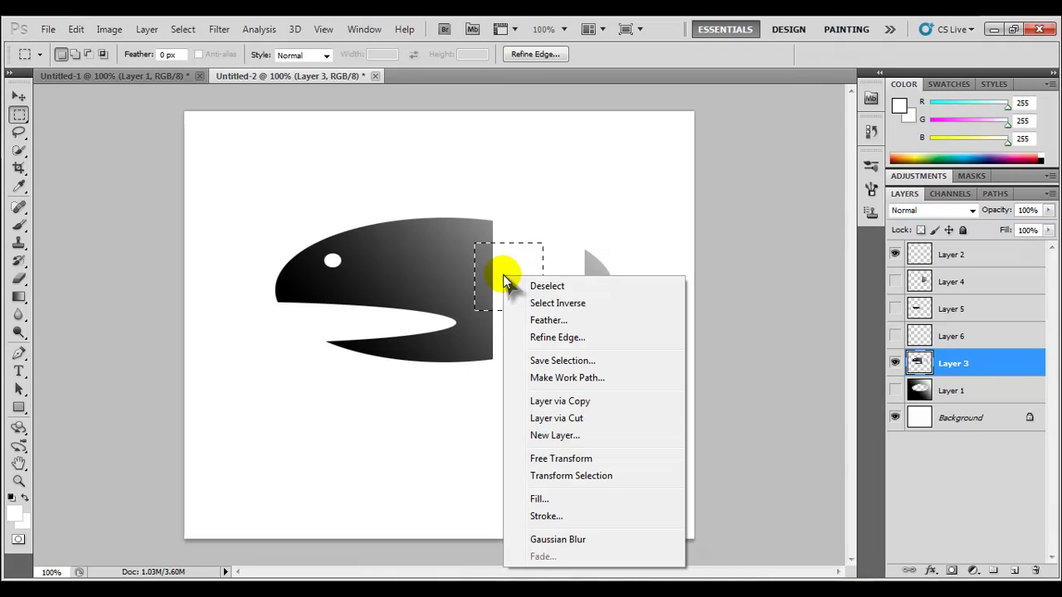
{"action": "left_click", "coordinate": [584, 420]}
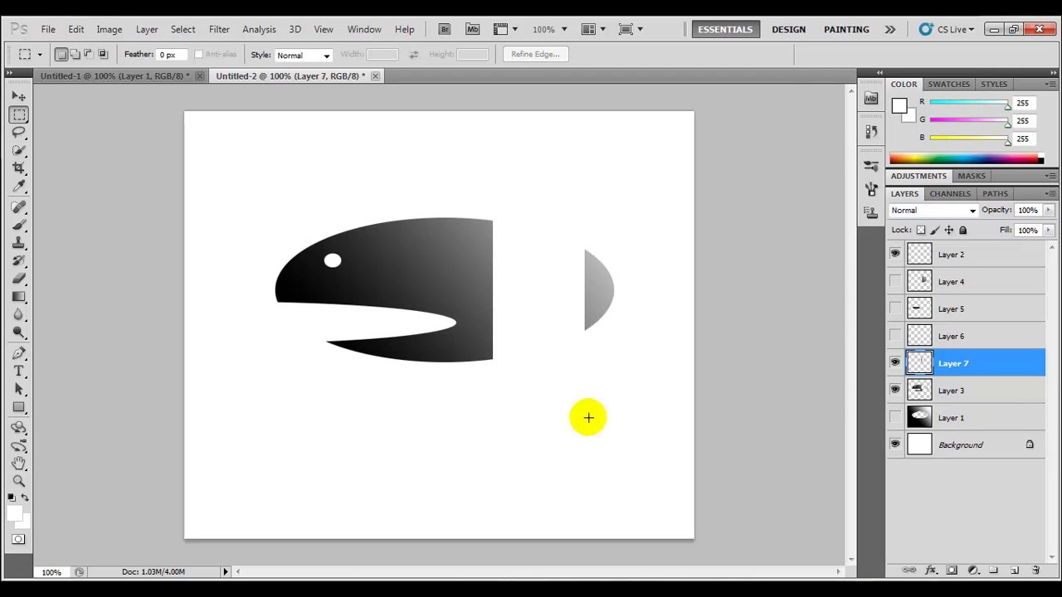
{"action": "left_click", "coordinate": [895, 366]}
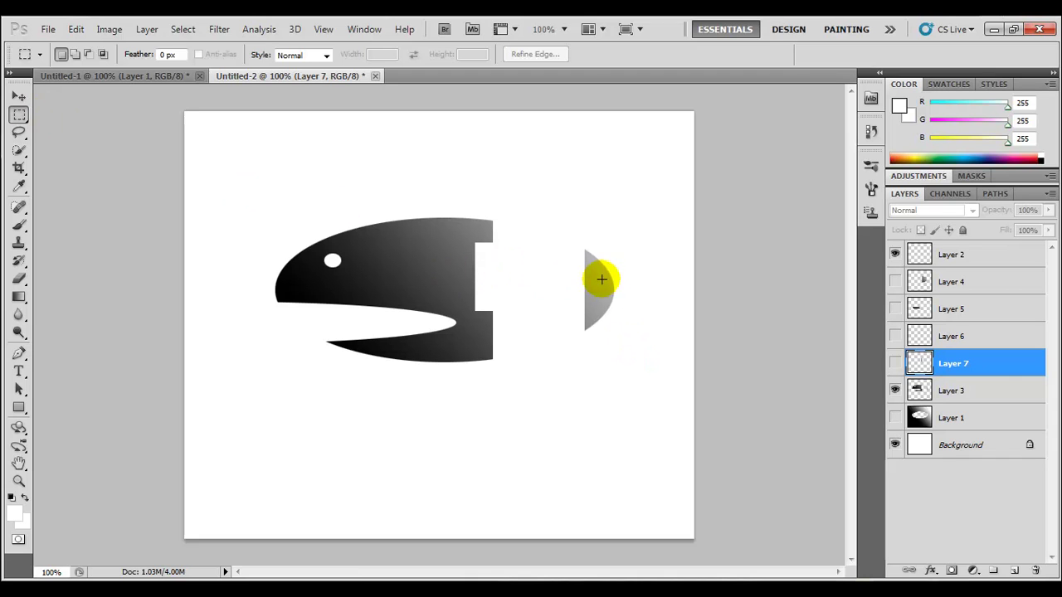
- Cut a thin horizontal rectangular strip from the tail piece on Layer 3 to a new layer and hide that layer
{"action": "left_click", "coordinate": [946, 390]}
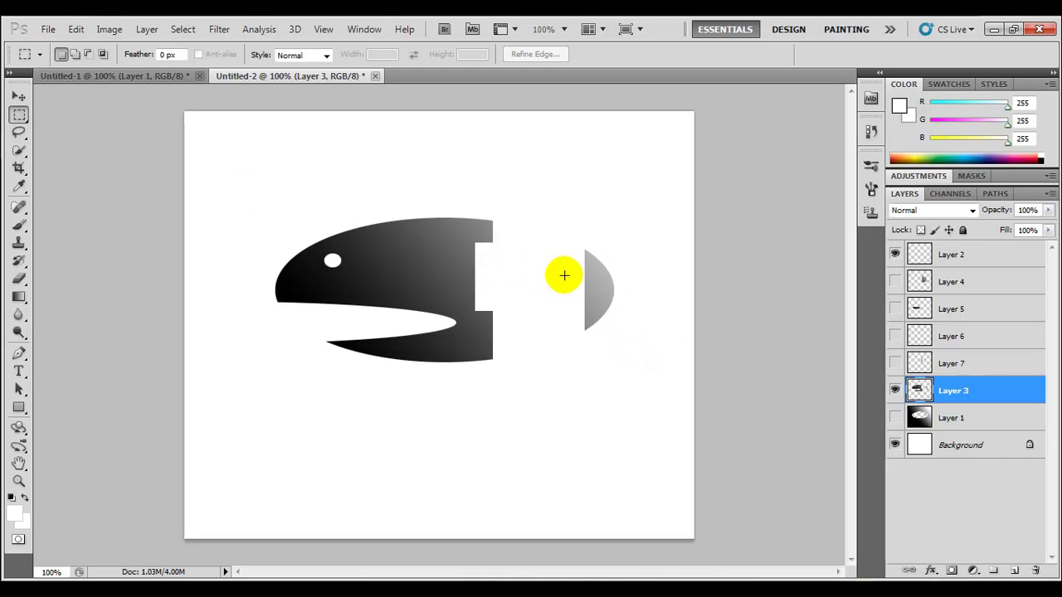
{"action": "left_click_drag", "start_coordinate": [567, 277], "coordinate": [578, 287]}
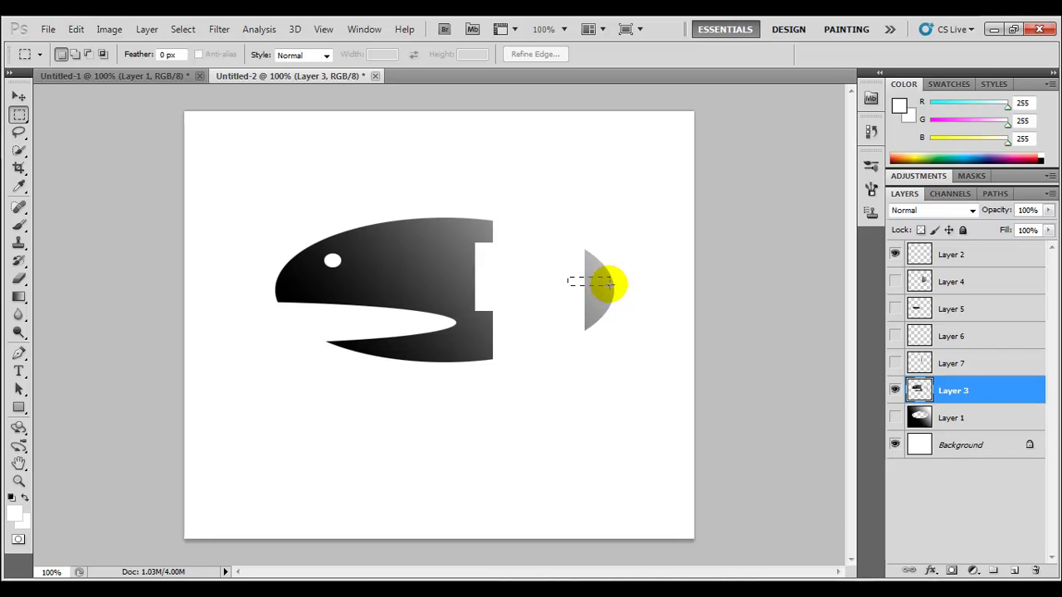
{"action": "left_click_drag", "start_coordinate": [611, 285], "coordinate": [609, 286]}
{"action": "right_click", "coordinate": [595, 284]}
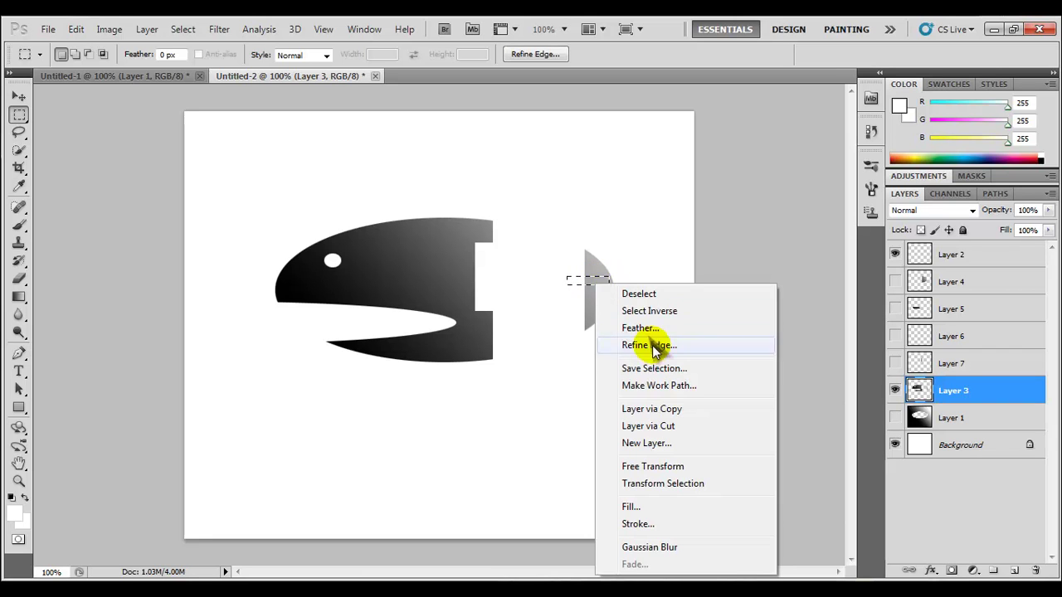
{"action": "left_click", "coordinate": [659, 426]}
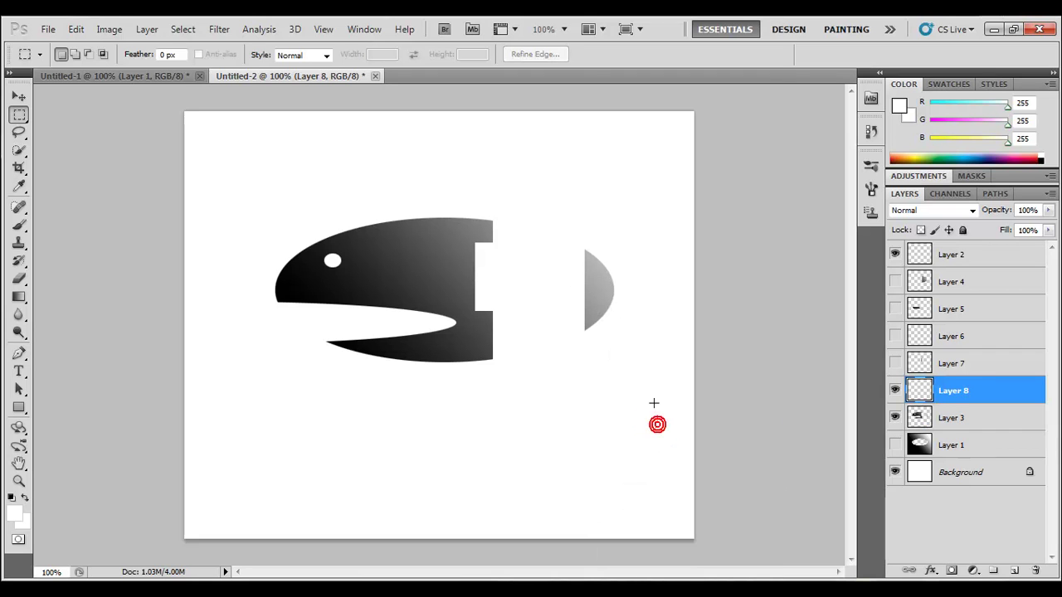
{"action": "left_click", "coordinate": [895, 391]}
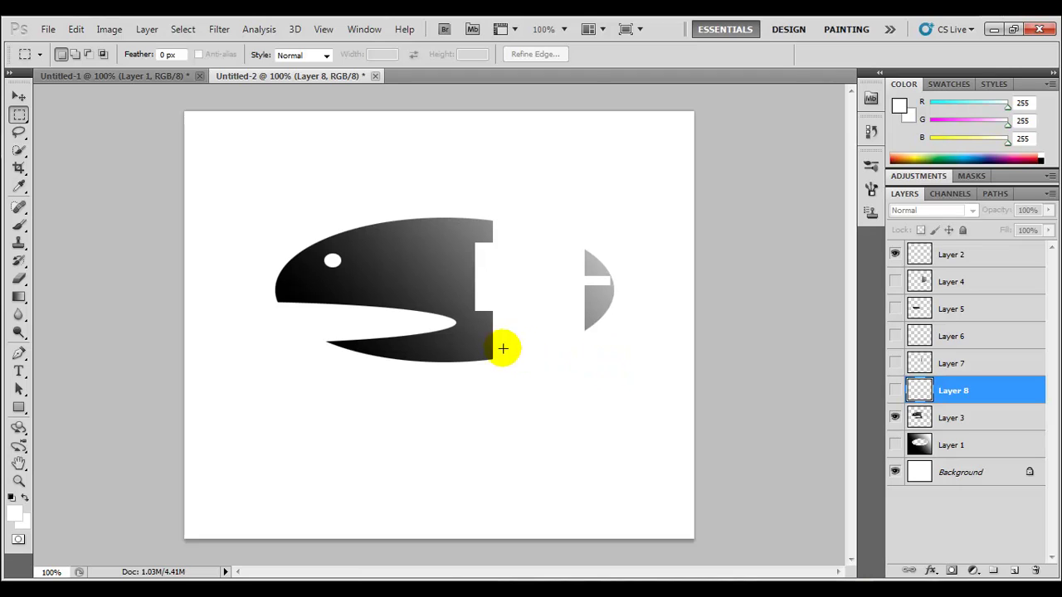
- Add the text "Fish Media.Inc" inside the mouth opening above Layer 3
{"action": "left_click", "coordinate": [960, 419]}
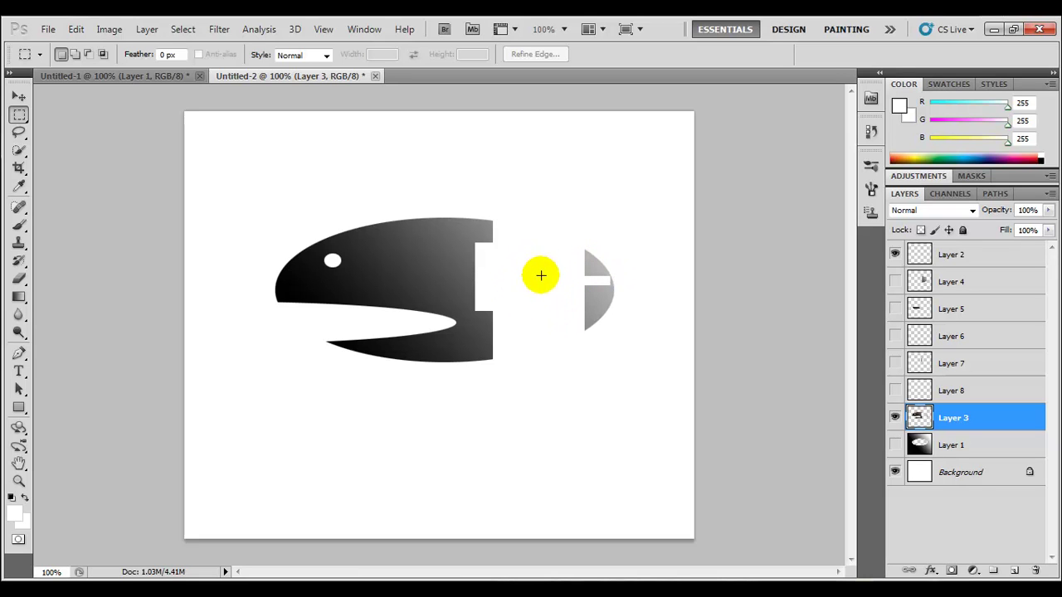
{"action": "left_click", "coordinate": [19, 372]}
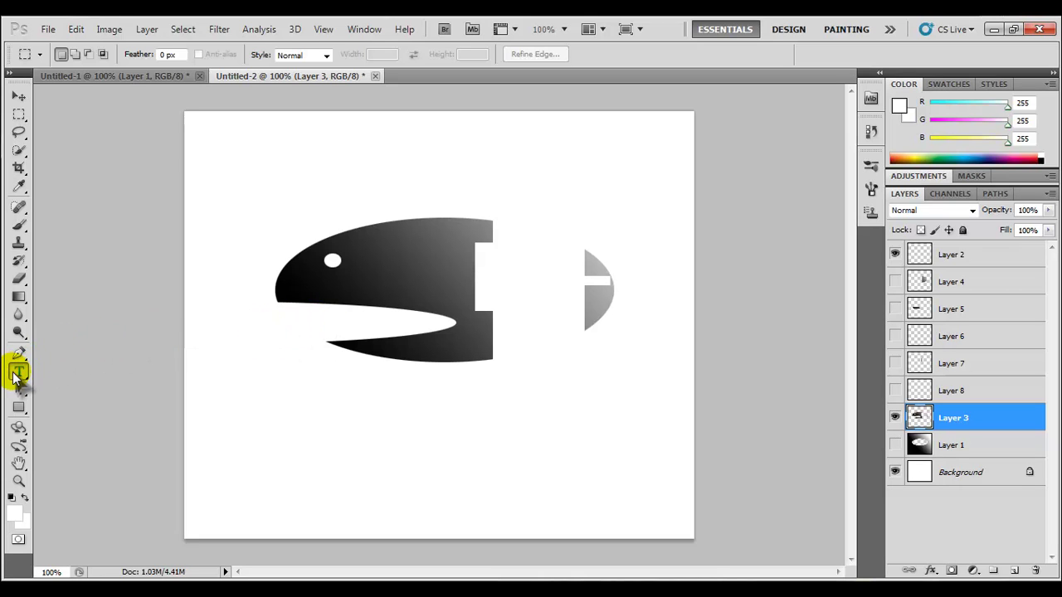
{"action": "left_click", "coordinate": [19, 373]}
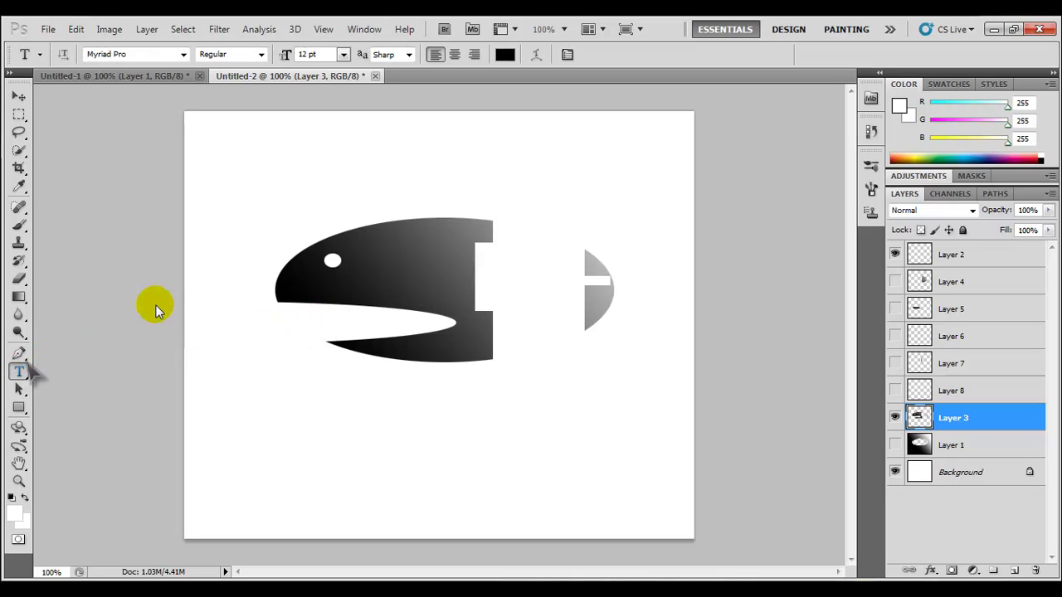
{"action": "left_click", "coordinate": [301, 325]}
{"action": "key", "text": "Caps_Lock"}
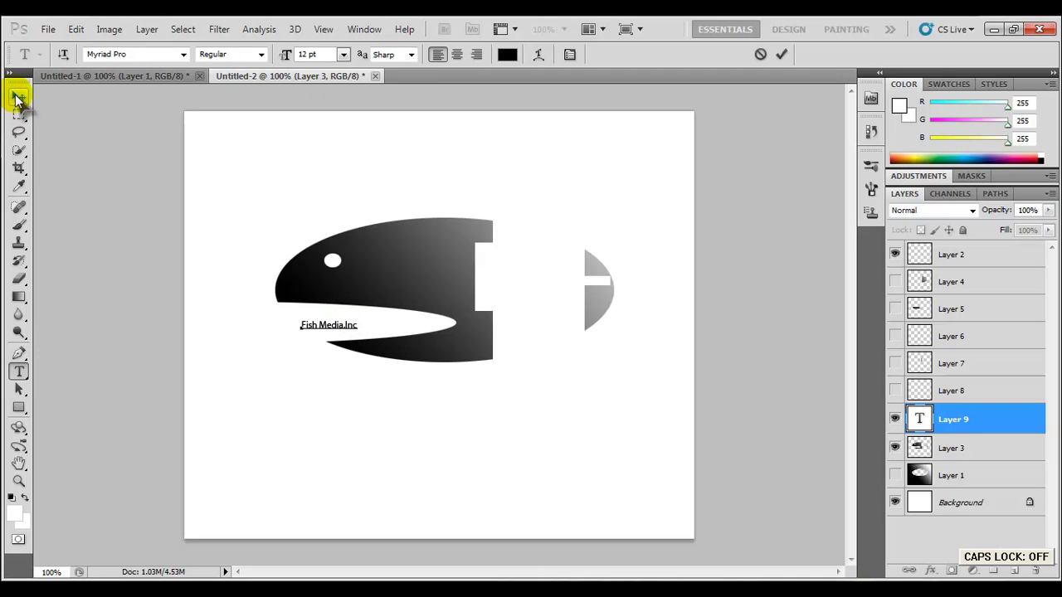
{"action": "left_click", "coordinate": [19, 98]}
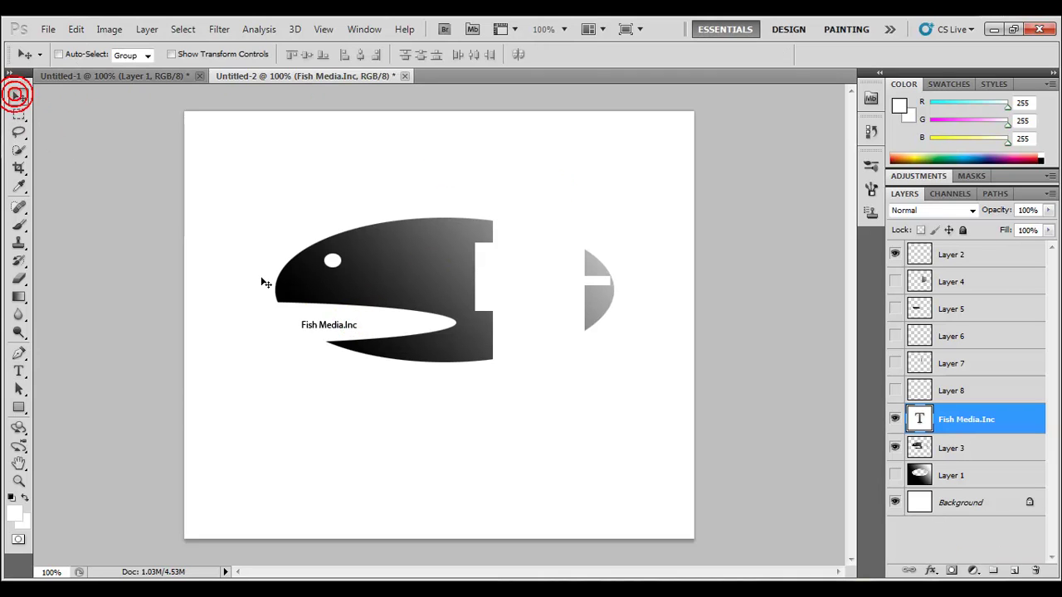
- Enlarge the Fish Media.Inc text to about 252% width and 192% height to fill the mouth, then turn transform controls off
{"action": "left_click", "coordinate": [172, 54]}
{"action": "mouse_move", "coordinate": [361, 320]}
{"action": "left_mouse_down"}
{"action": "mouse_move", "coordinate": [436, 319]}
{"action": "mouse_move", "coordinate": [366, 325]}
{"action": "mouse_move", "coordinate": [426, 310]}
{"action": "mouse_move", "coordinate": [379, 326]}
{"action": "left_mouse_up"}
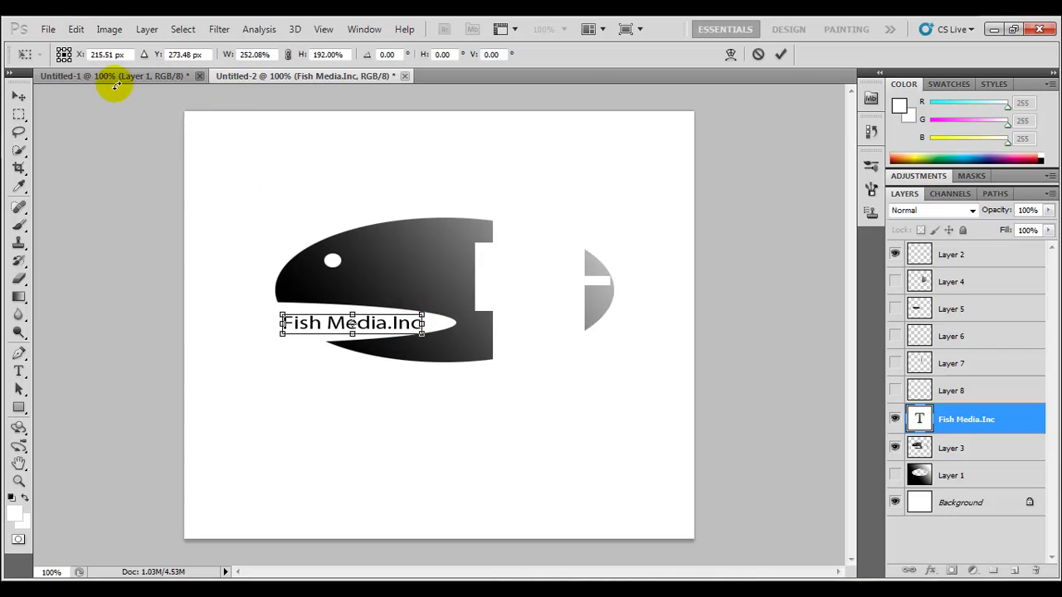
{"action": "left_click", "coordinate": [17, 93]}
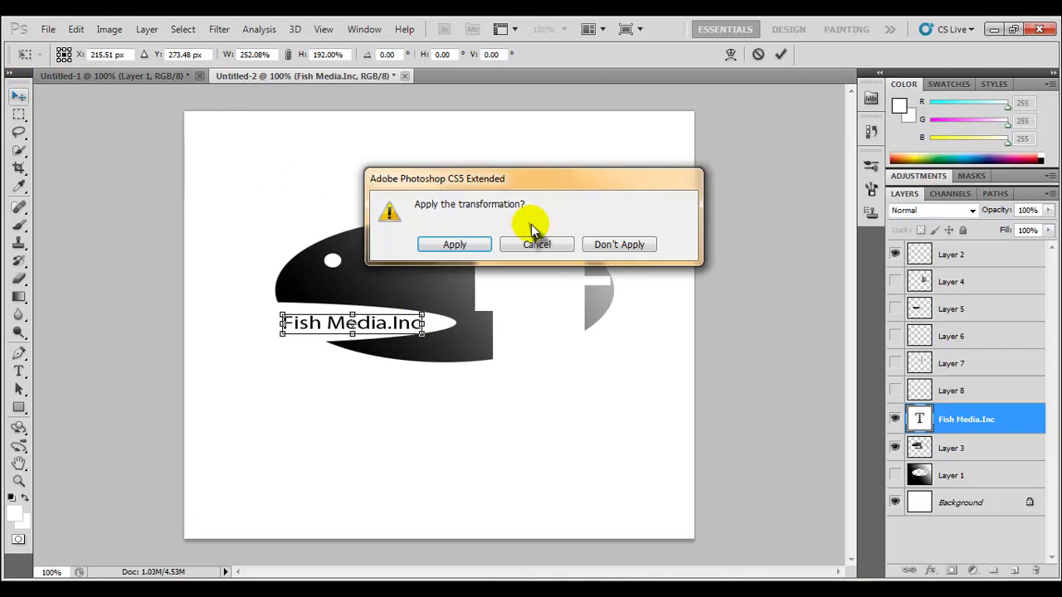
{"action": "left_click", "coordinate": [447, 245]}
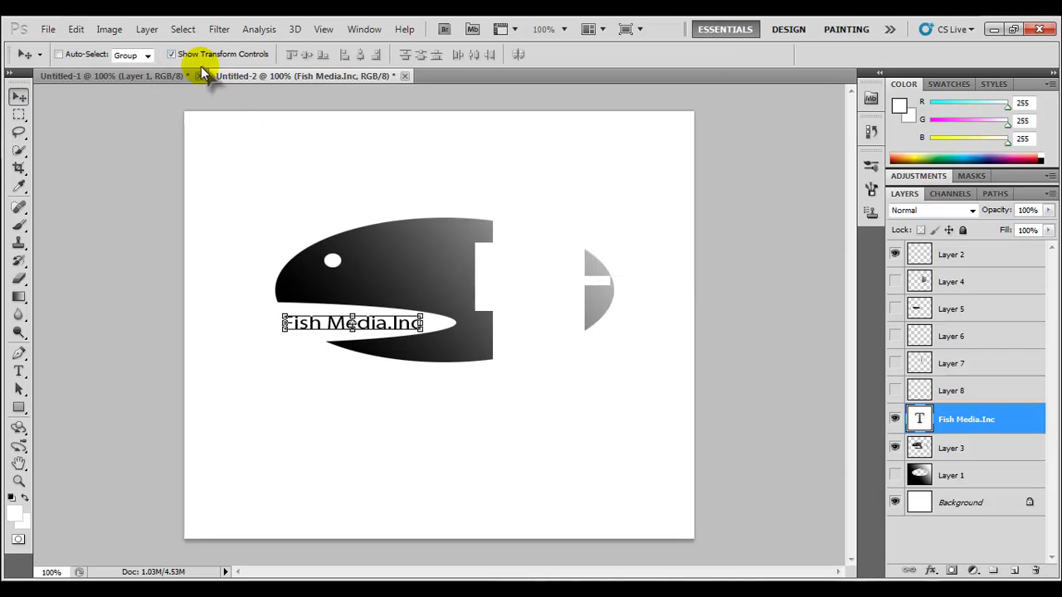
{"action": "left_click", "coordinate": [173, 54]}
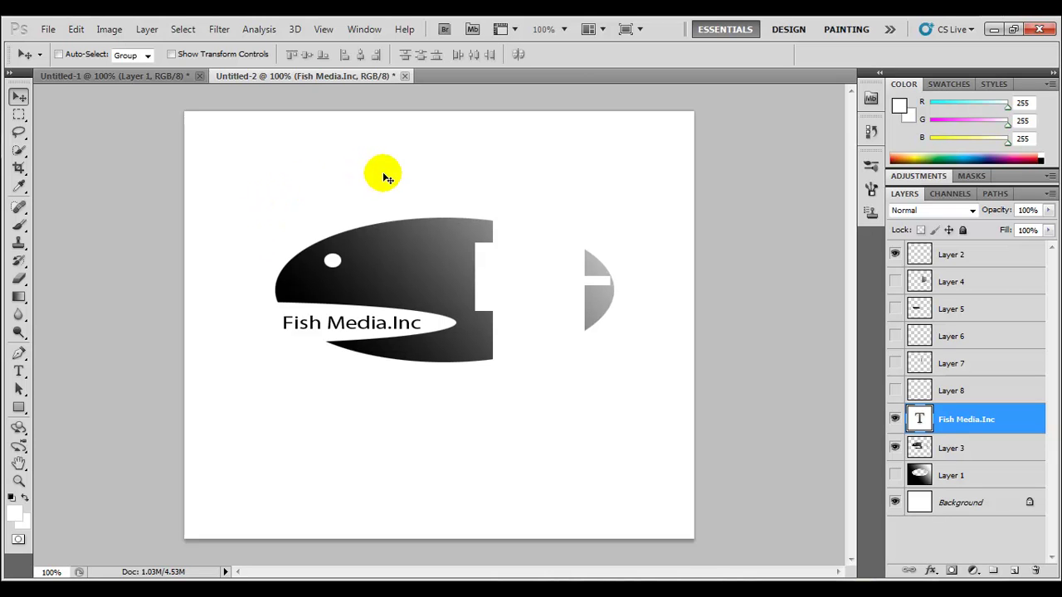
- Activate the Quick Selection Tool
{"action": "left_click", "coordinate": [24, 148]}
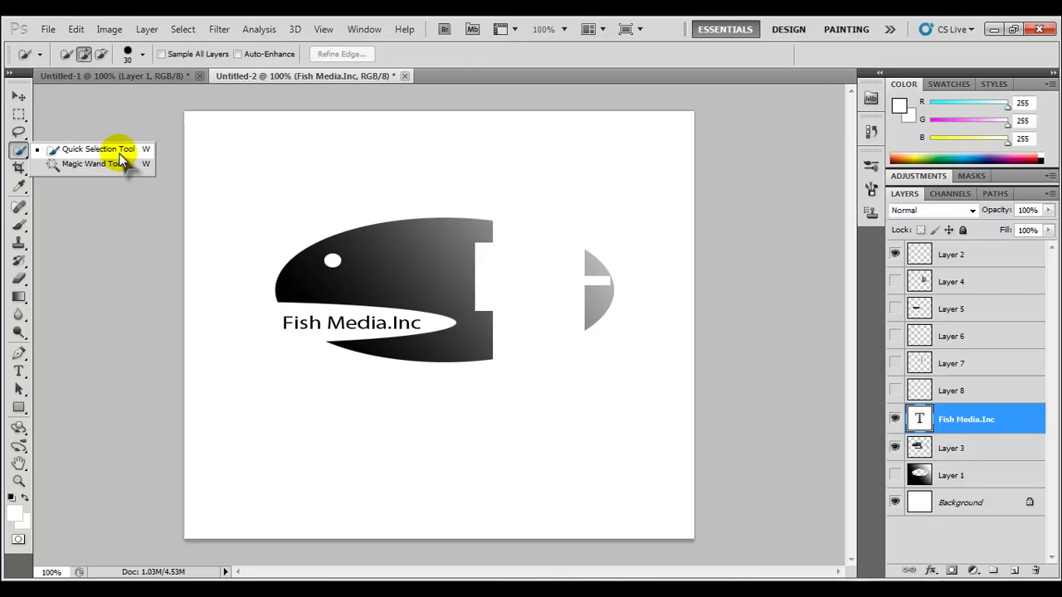
{"action": "left_click", "coordinate": [19, 151]}
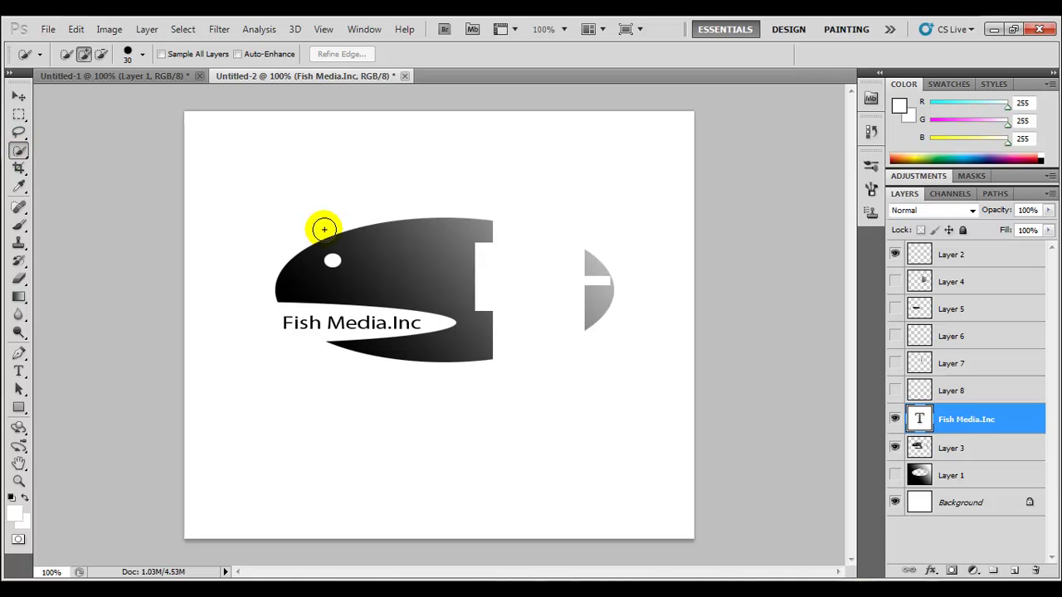